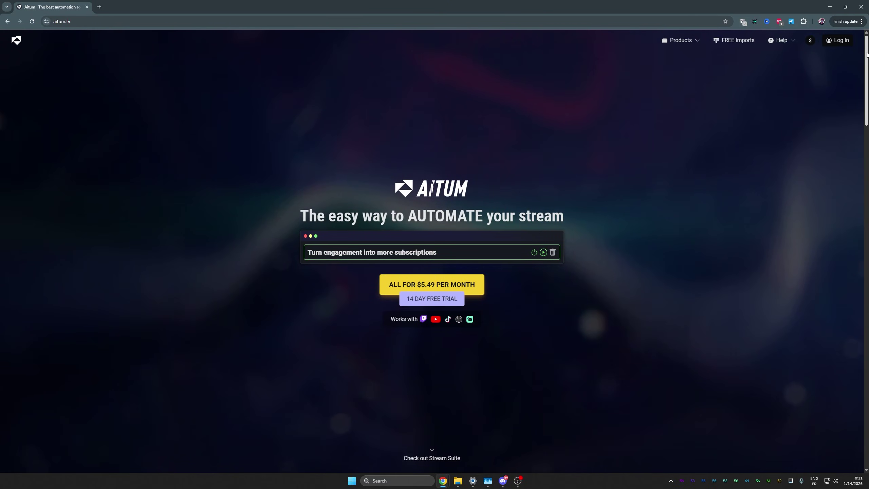
- Scroll the Aitum website down to the Stream Suite section and its free download offer
drag(867, 54, 861, 142)
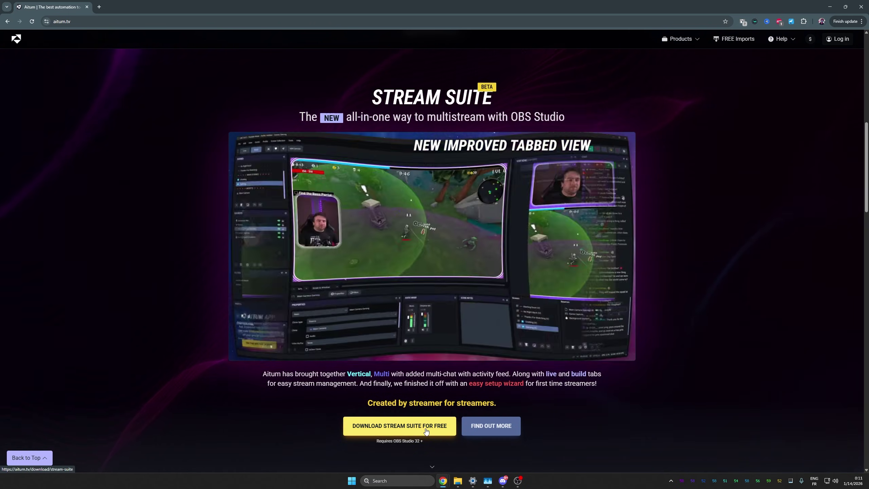
scroll(389, 413, down, 1)
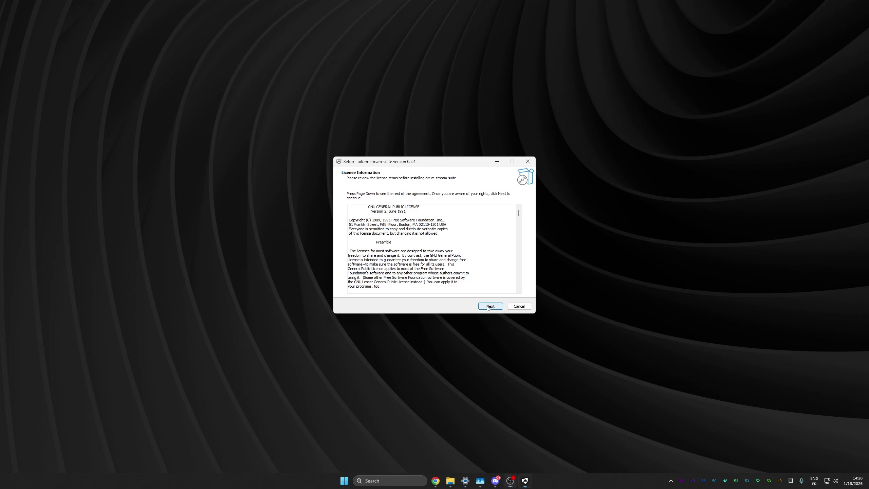
- Install Stream Suite into the OBS Studio folder with all components and the default Start Menu folder
click(489, 307)
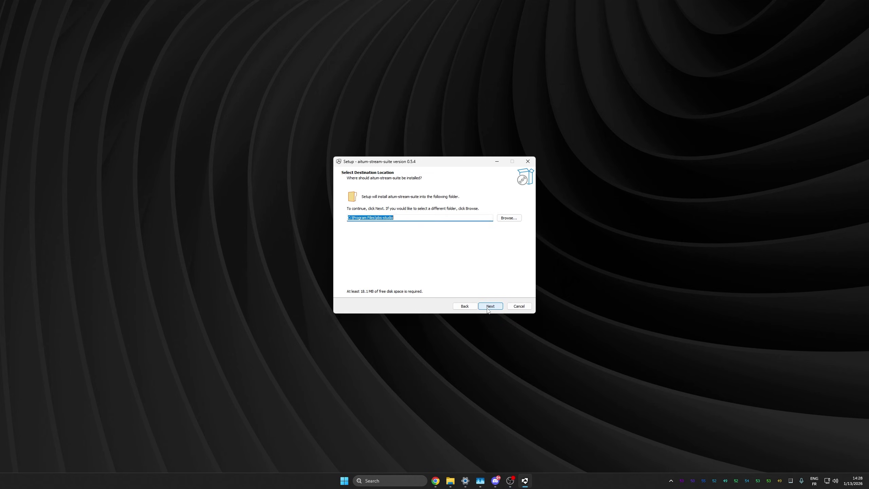
click(489, 307)
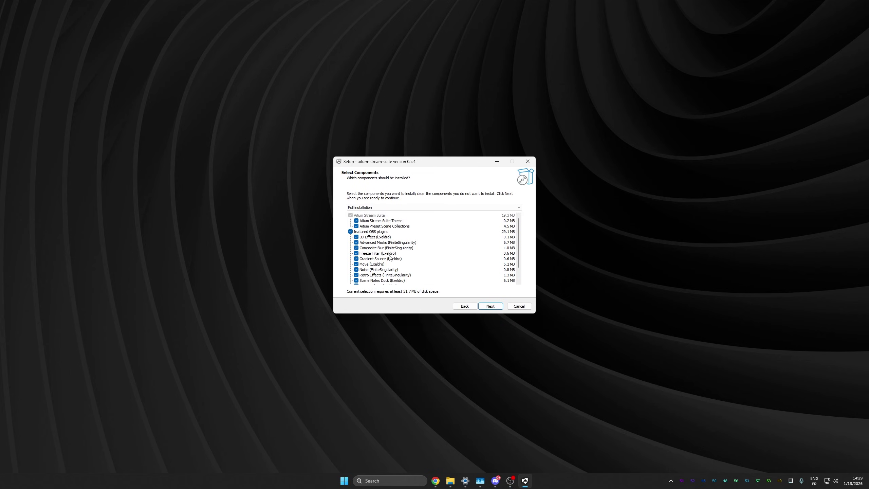
scroll(389, 254, down, 1)
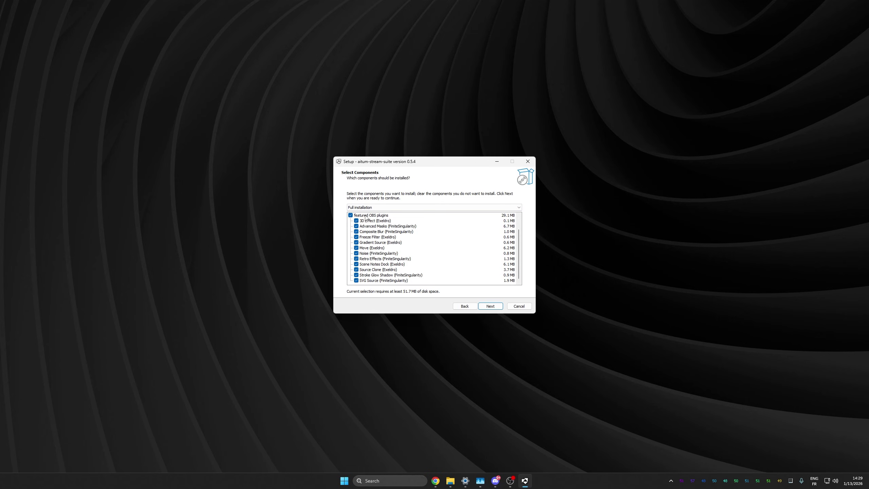
click(492, 308)
click(492, 309)
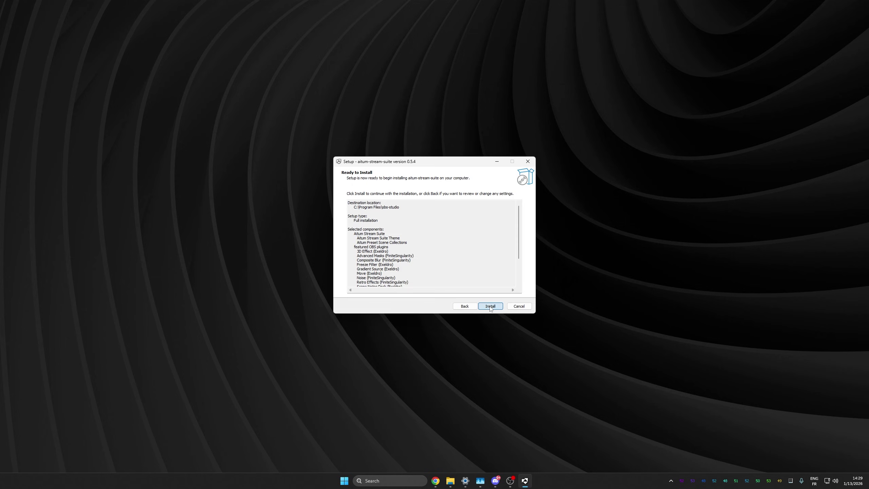
click(490, 307)
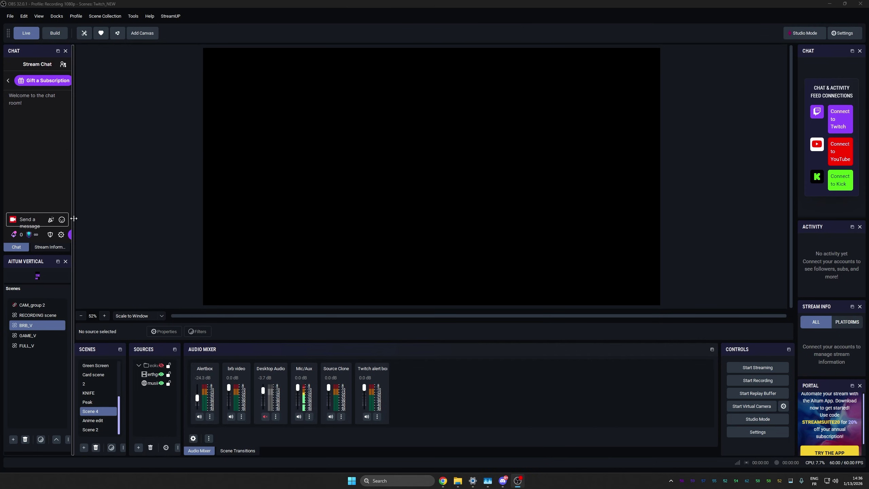
- Widen both side dock columns, close the left Chat and Stream Information docks, and enlarge the Aitum Vertical preview
drag(74, 218, 121, 218)
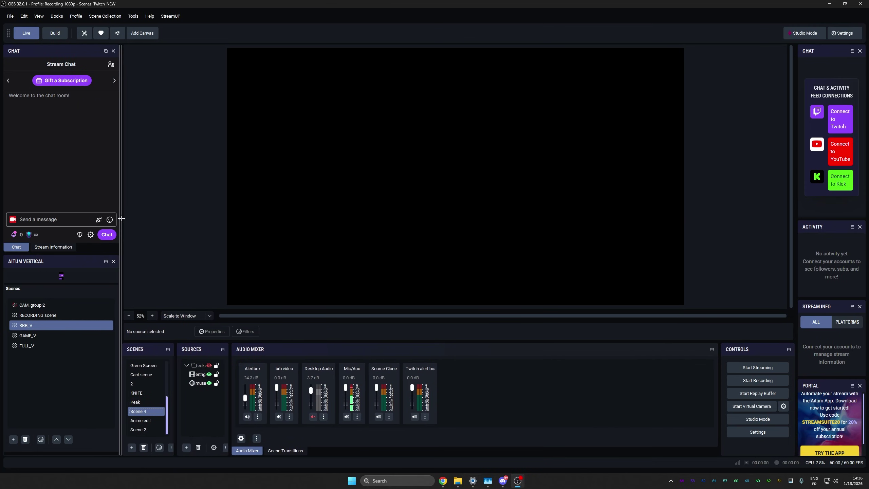
drag(797, 184, 746, 183)
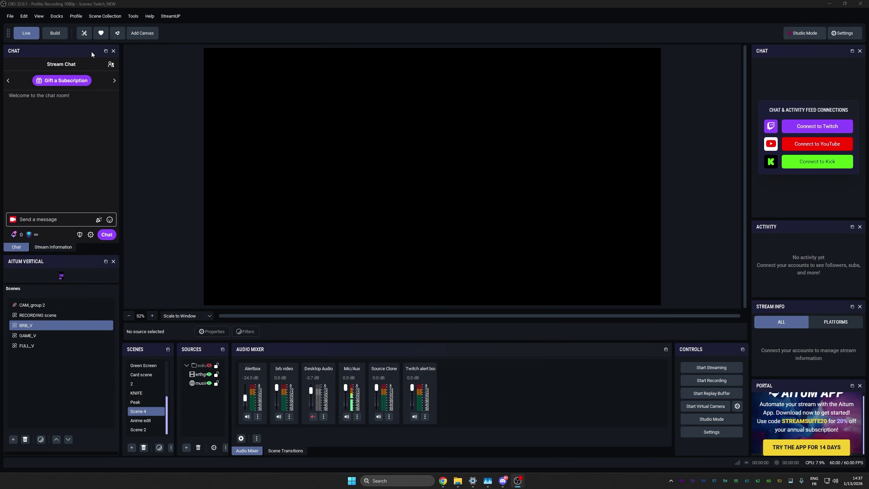
click(113, 51)
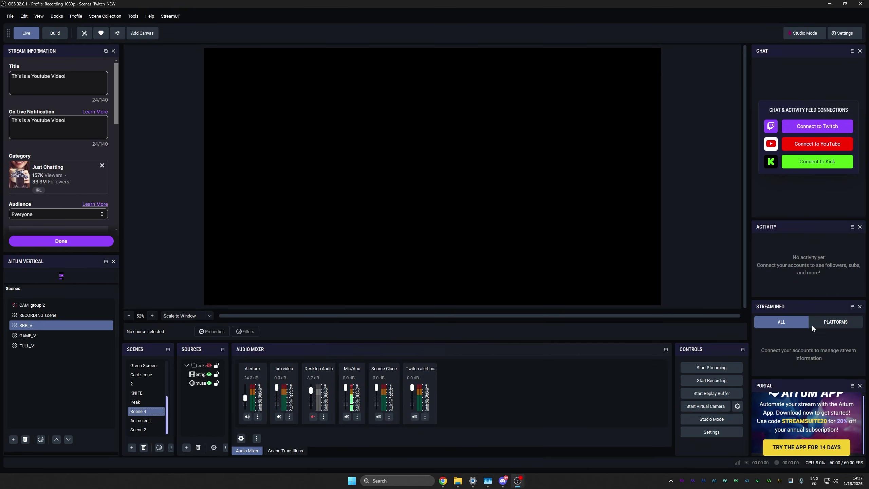
click(113, 50)
drag(82, 73, 88, 251)
- Enlarge the vertical scenes and sources lists, select GAME_V, and set the vertical transition to Cut
drag(78, 330, 80, 389)
drag(75, 314, 75, 337)
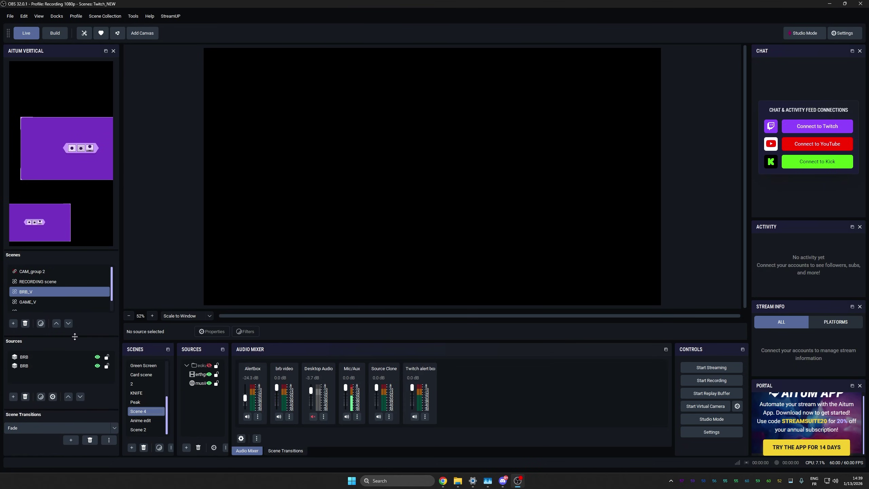
scroll(45, 281, down, 1)
click(49, 292)
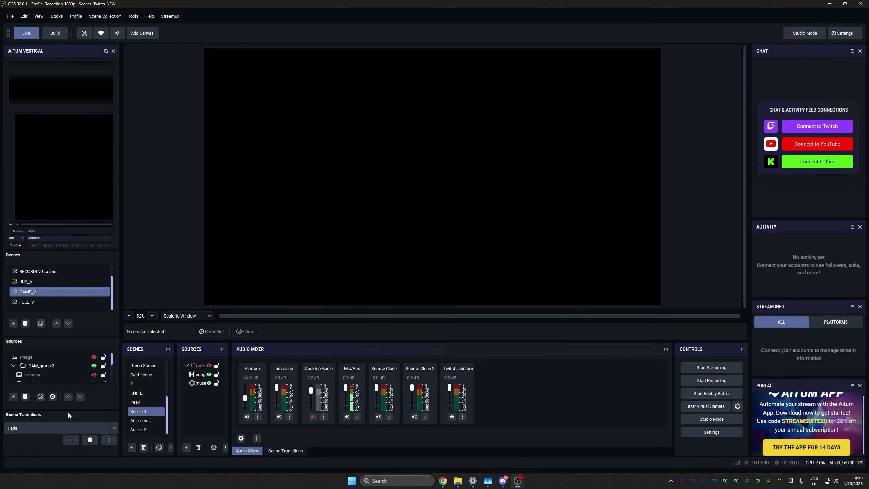
click(105, 430)
click(67, 439)
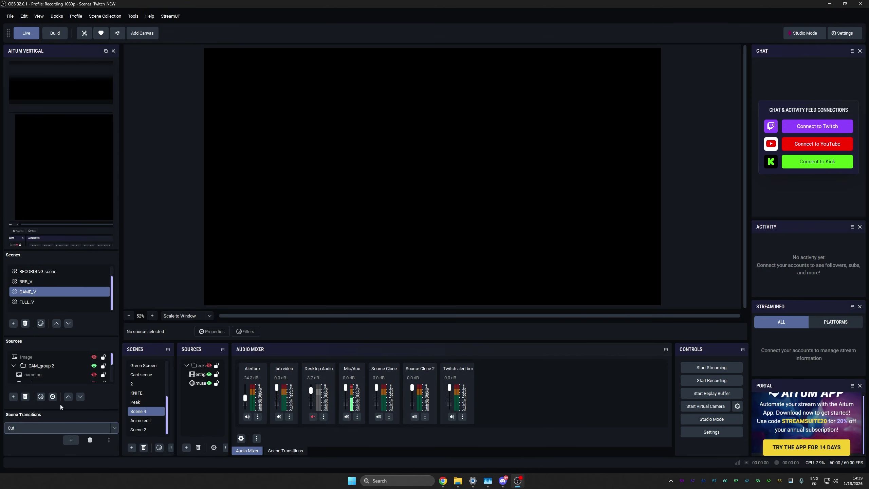
drag(86, 409, 84, 437)
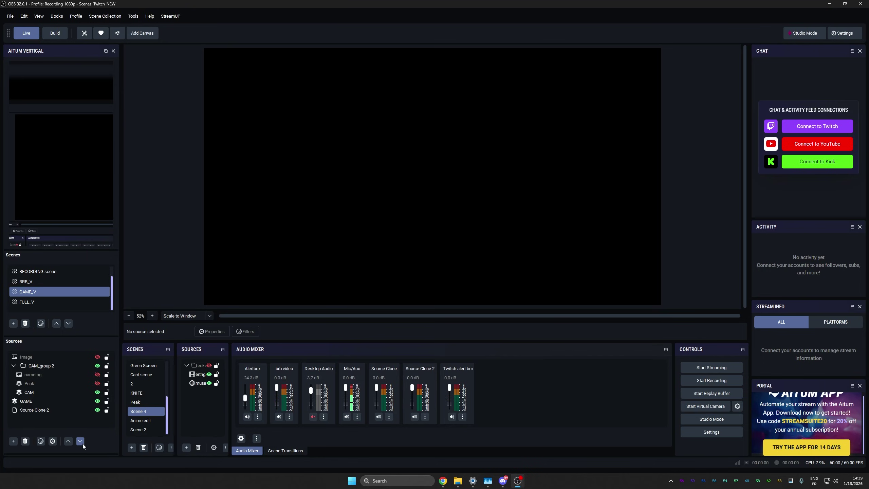
drag(53, 338, 53, 348)
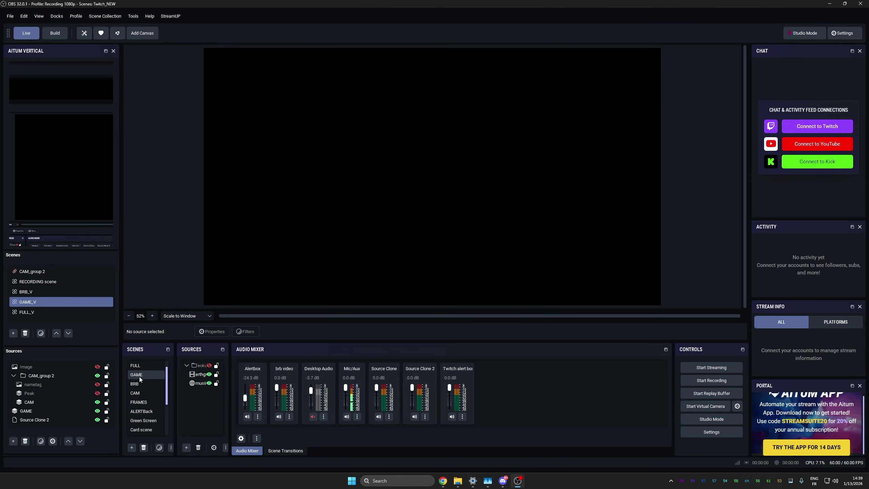
- Step through the FULL, BRB and CAM scenes, make CAM's Image source visible, then return to FULL
click(139, 366)
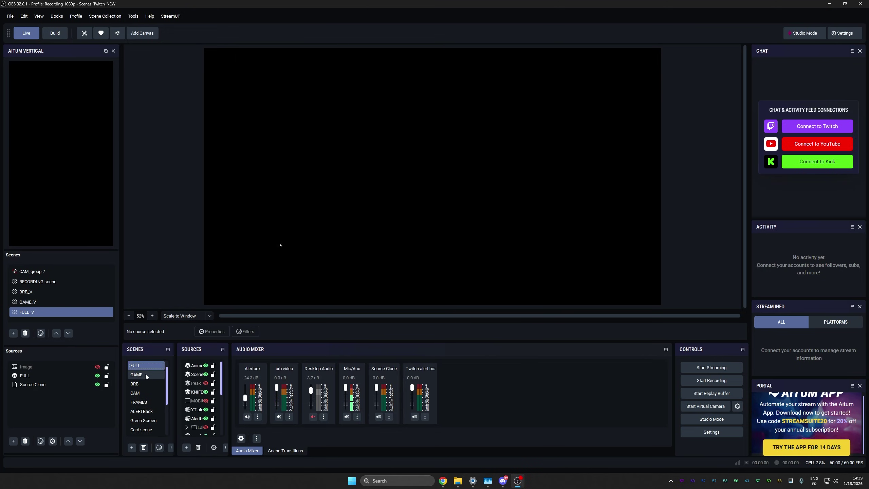
click(135, 384)
click(141, 394)
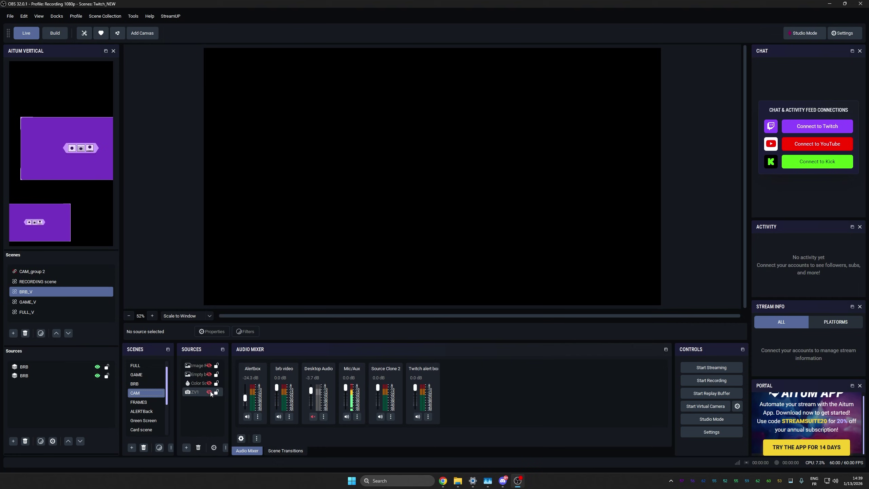
click(209, 366)
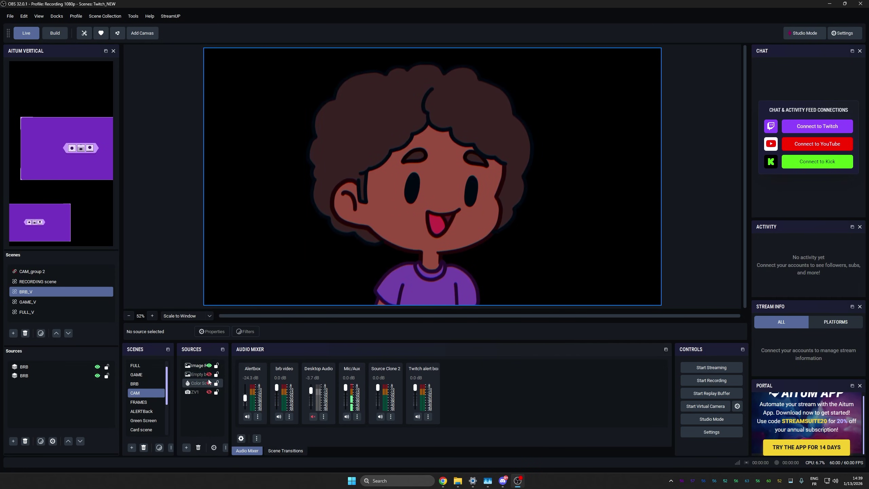
scroll(144, 376, up, 1)
click(139, 374)
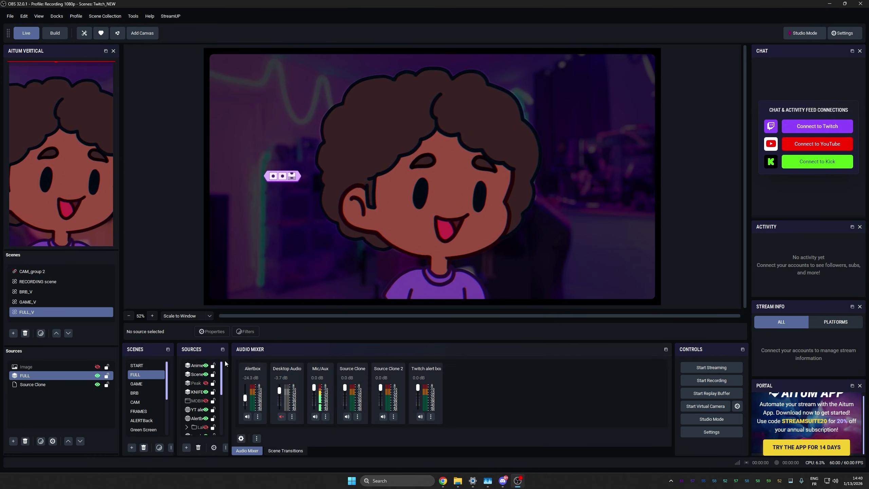
- Widen the sources and scenes panels and close the Portal dock
drag(230, 360, 443, 360)
drag(174, 367, 265, 369)
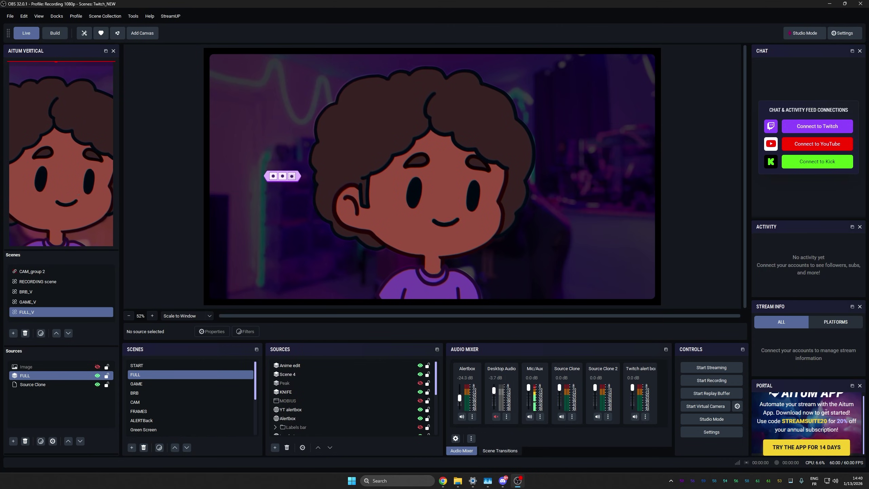
click(860, 386)
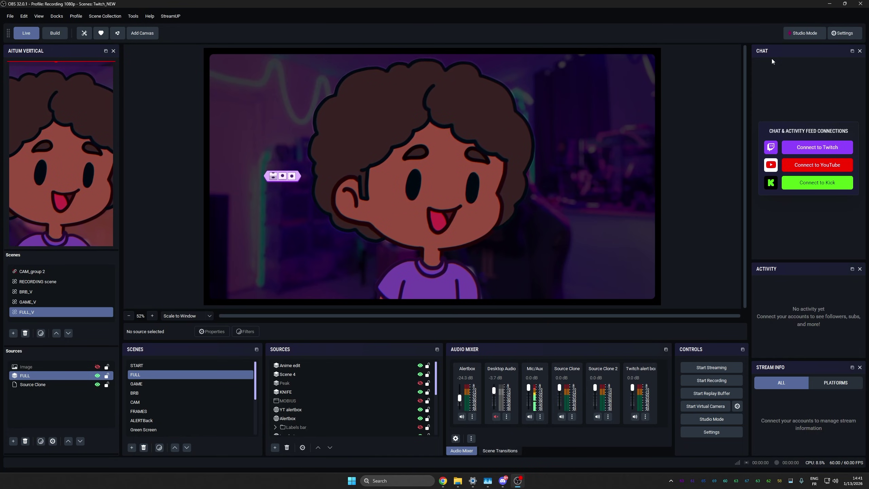
- Leave Chat alone on the right and group Activity with Stream Info as tabs in one dock
drag(802, 51, 756, 134)
drag(820, 53, 712, 372)
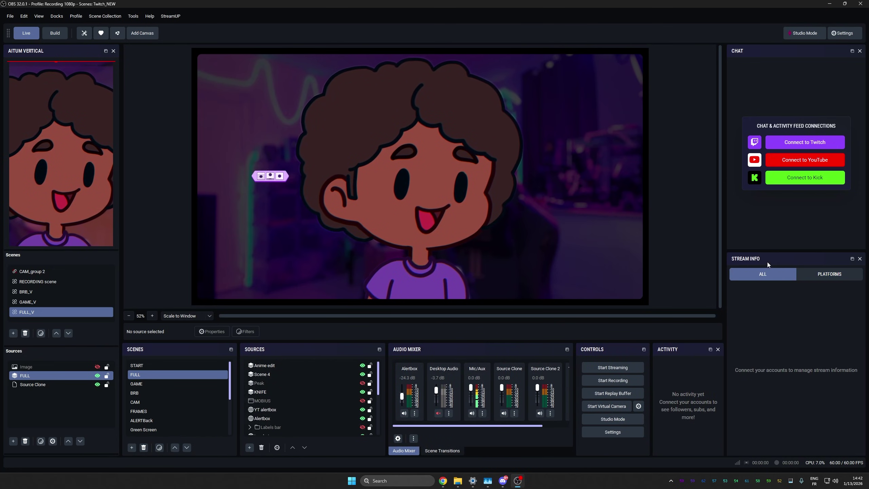
drag(785, 262, 688, 371)
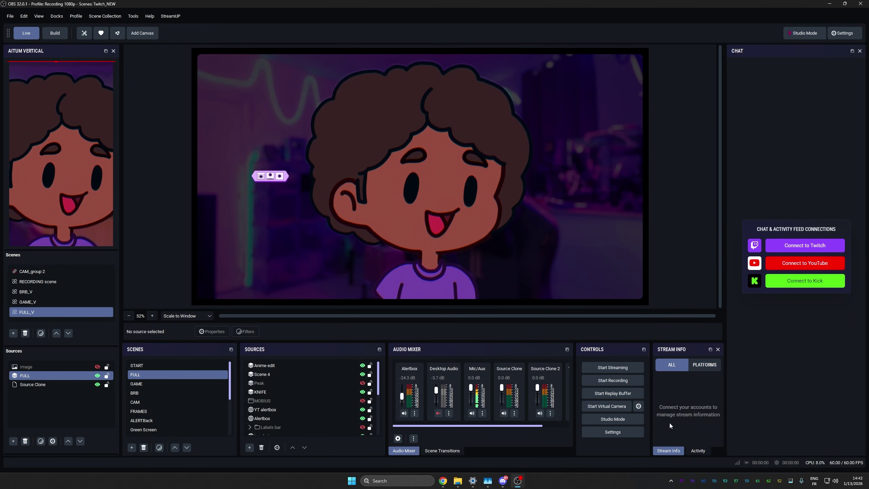
click(697, 451)
click(669, 450)
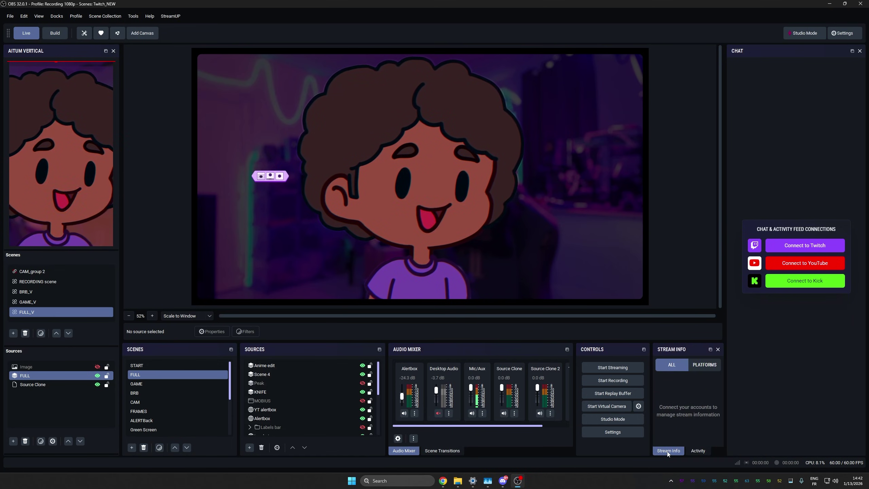
click(698, 451)
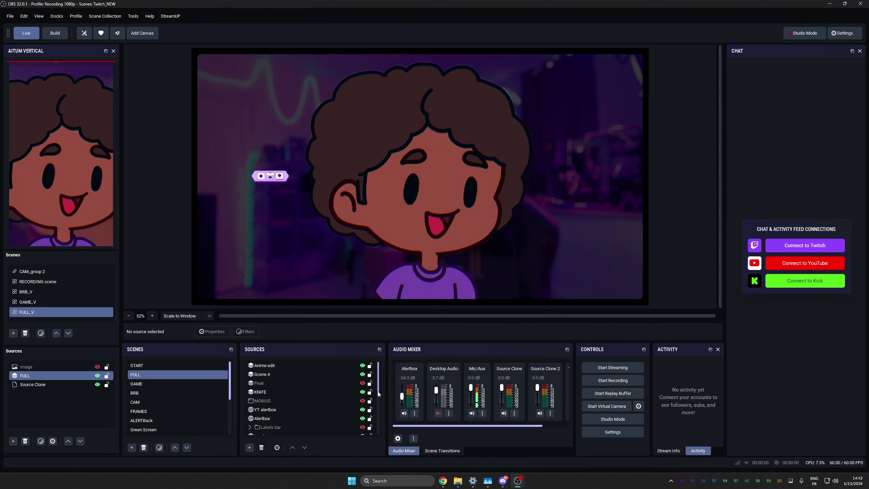
- Switch the audio mixer to a horizontal layout and resize the Chat and Aitum Vertical docks
drag(387, 378, 282, 378)
click(309, 438)
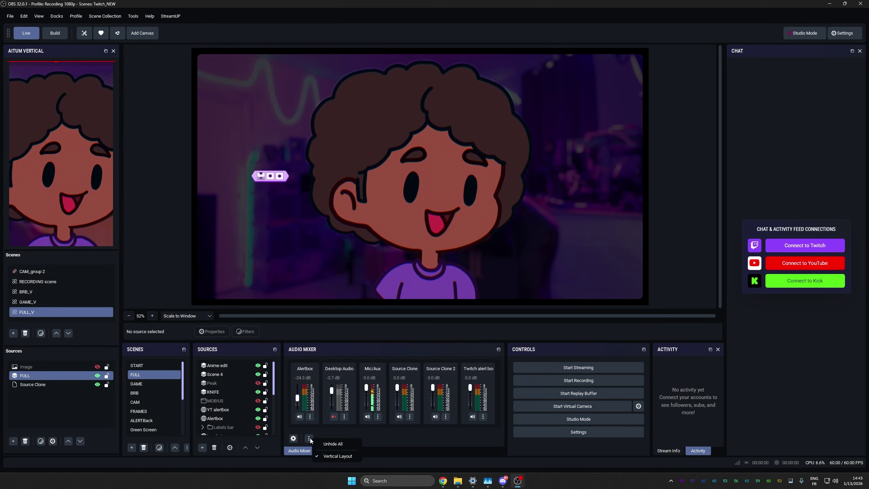
click(342, 456)
drag(724, 283, 705, 282)
drag(121, 171, 251, 30)
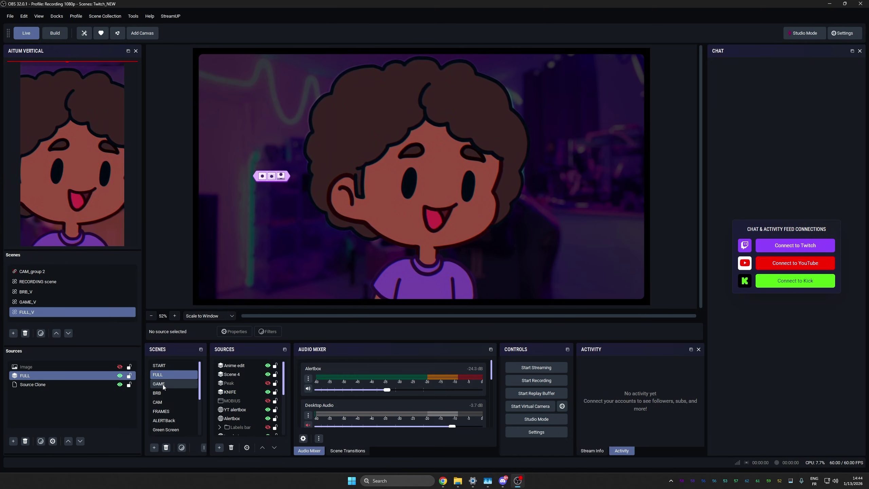
- Switch to the START scene, then connect the Chat dock to Twitch and authorize it
click(161, 368)
click(161, 366)
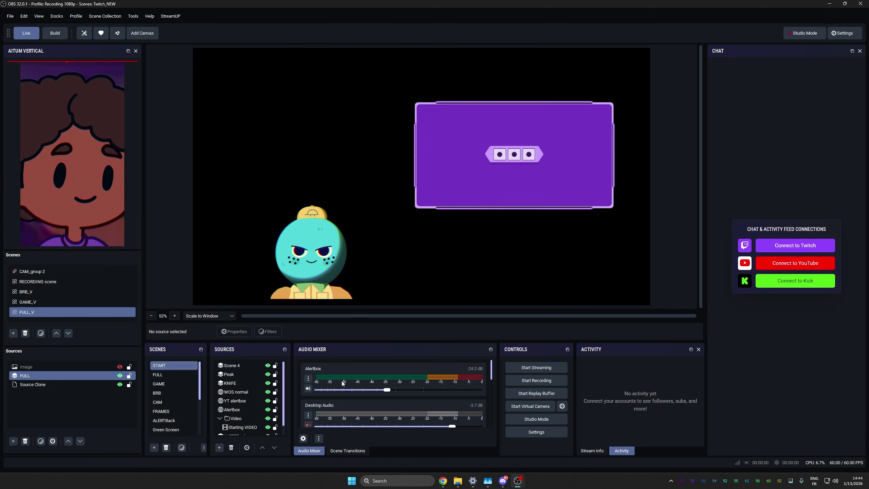
scroll(400, 391, down, 5)
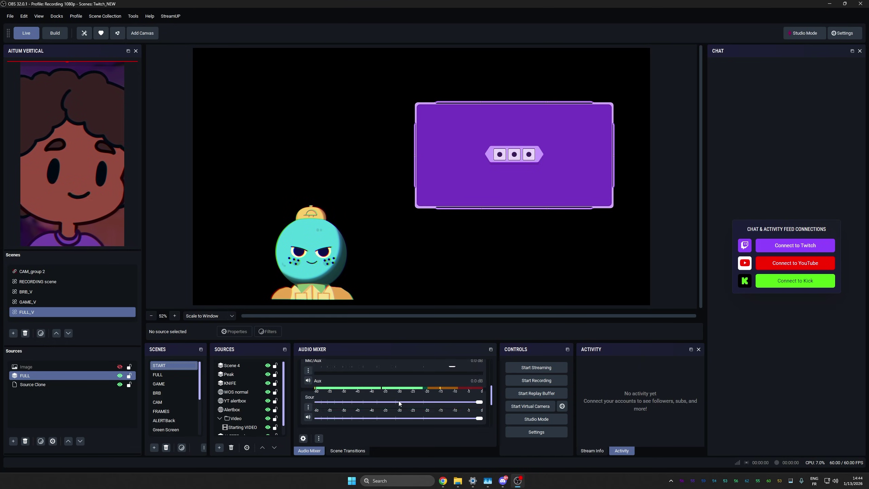
scroll(399, 404, up, 5)
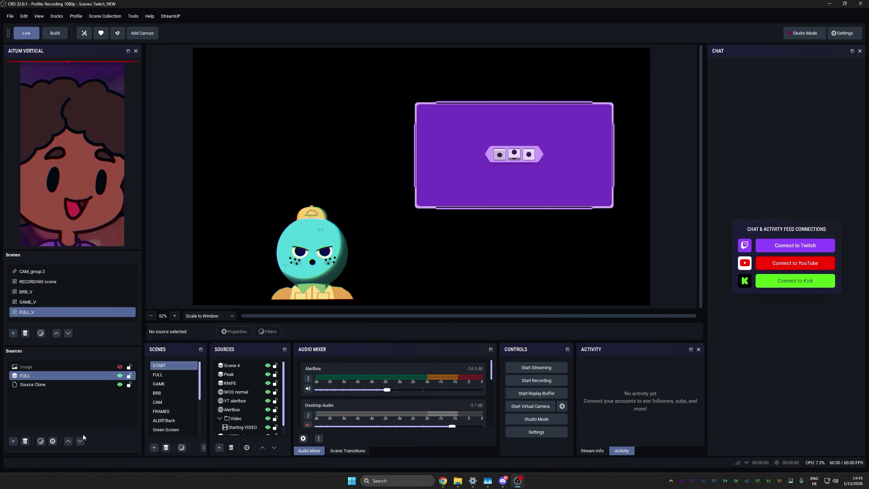
click(777, 247)
click(766, 350)
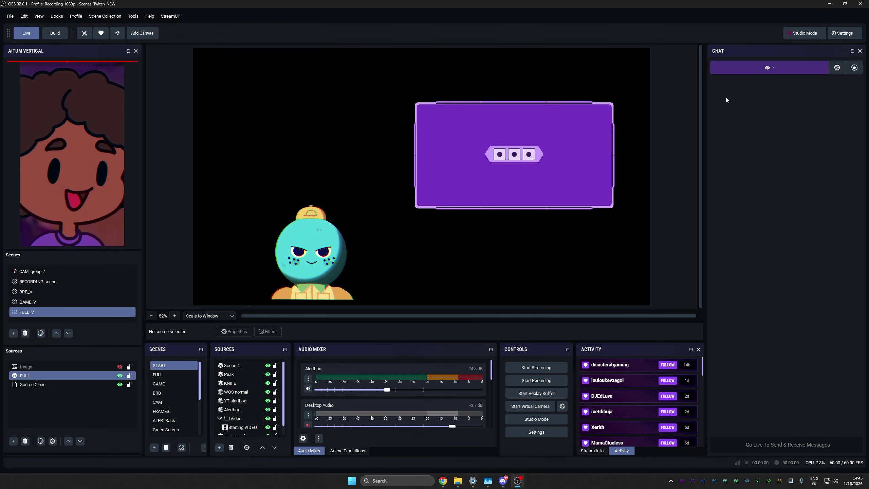
- Add a YouTube connection next to Twitch, confirm both show Connected, and switch to the FULL scene
click(854, 69)
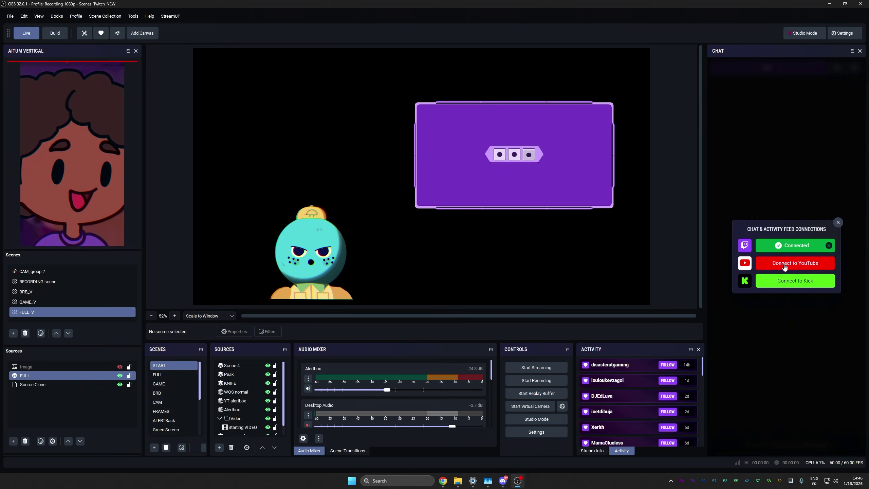
click(774, 343)
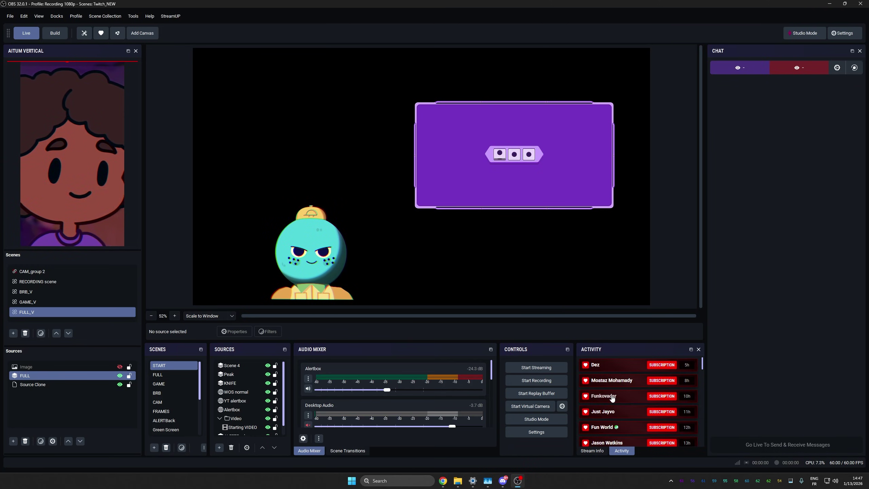
scroll(602, 372, down, 5)
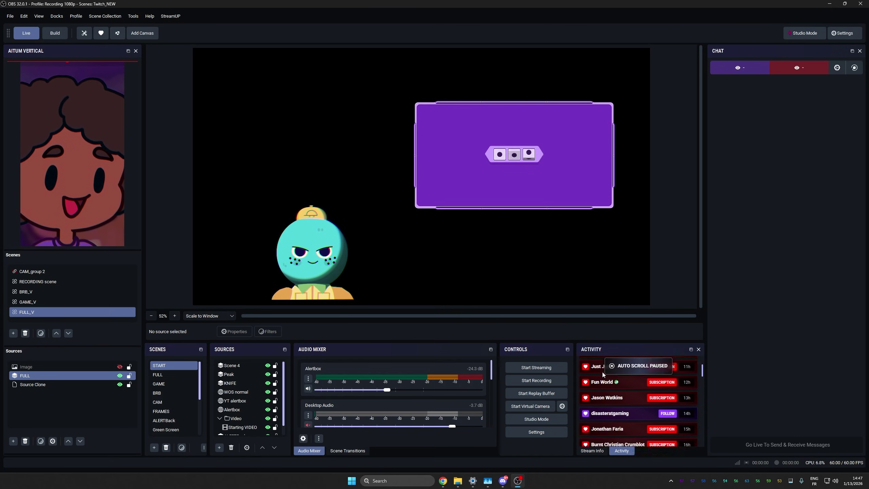
scroll(604, 392, up, 5)
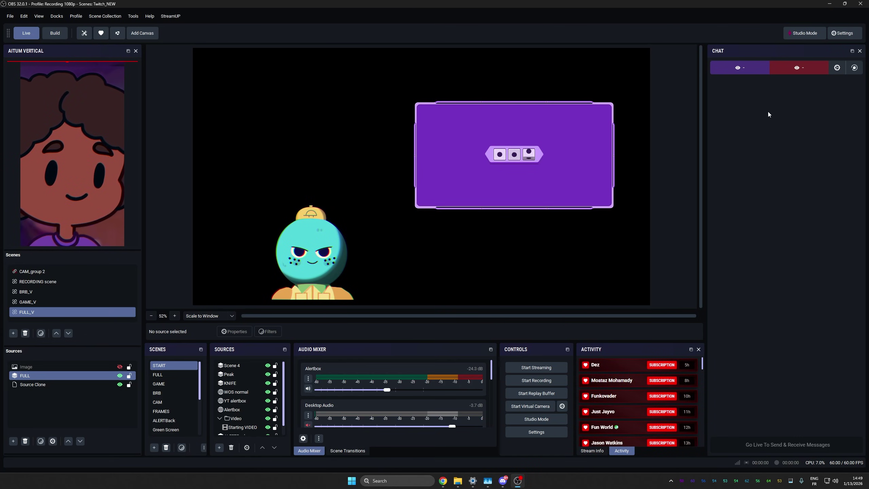
click(854, 68)
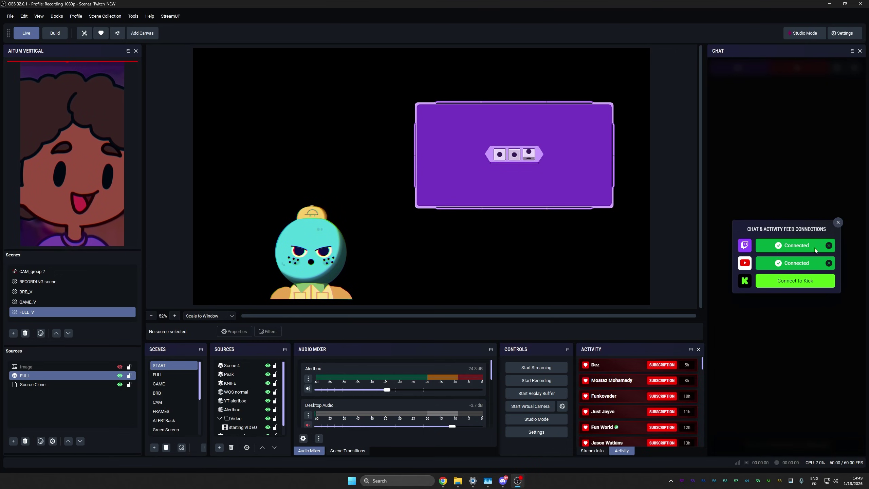
click(837, 222)
click(158, 374)
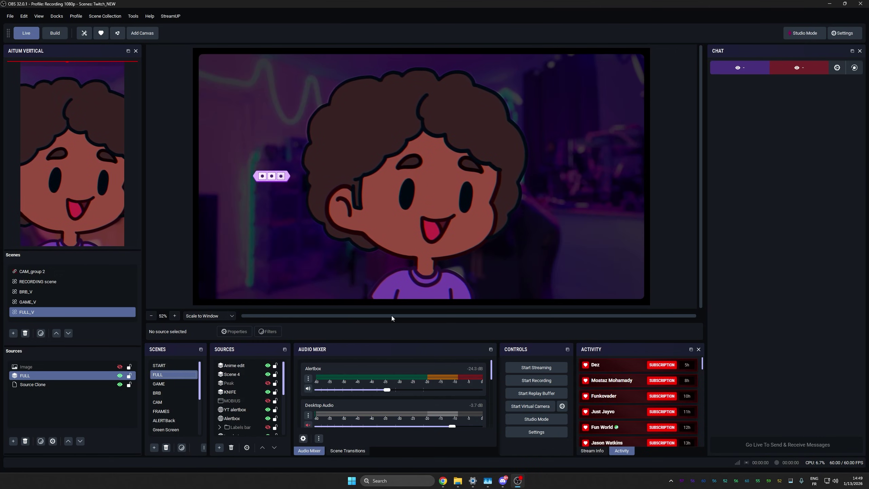
- Float and stretch the Stream Info dock, dock it top-right above Chat, and show its Twitch and YouTube fields
click(593, 451)
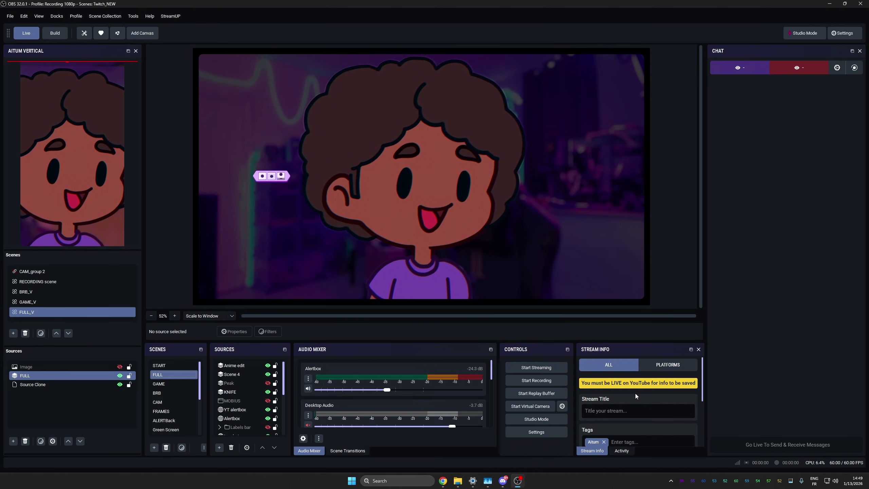
scroll(636, 393, down, 5)
scroll(636, 394, up, 5)
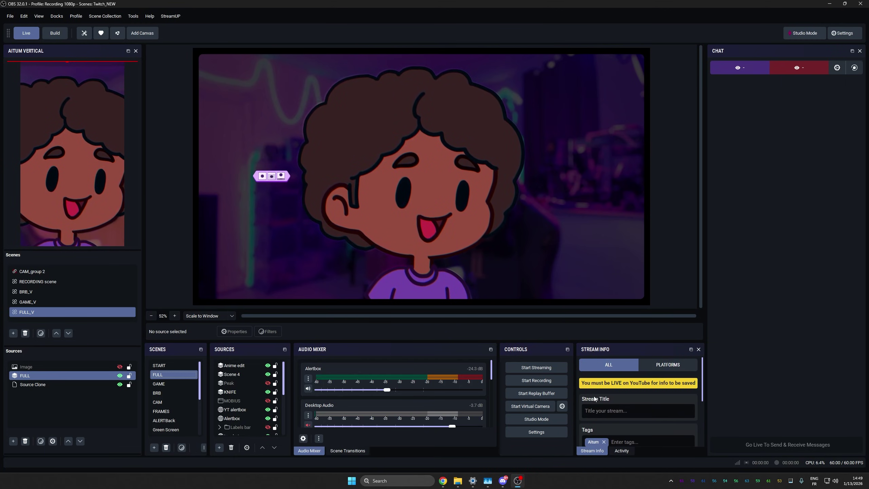
drag(637, 349, 557, 96)
drag(564, 193, 573, 320)
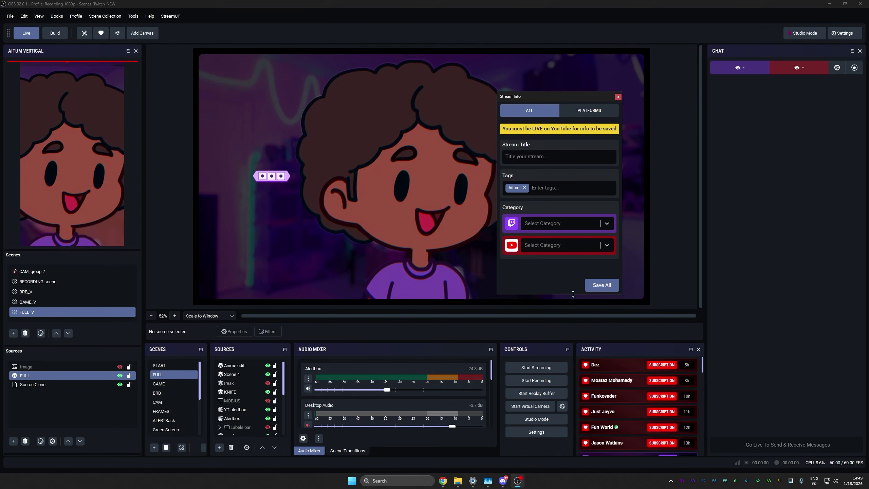
drag(553, 97, 766, 85)
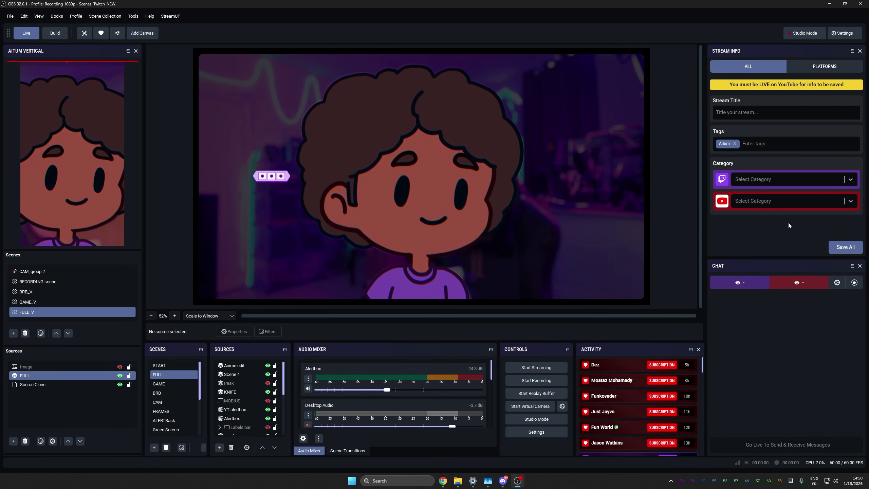
click(819, 71)
scroll(761, 141, down, 3)
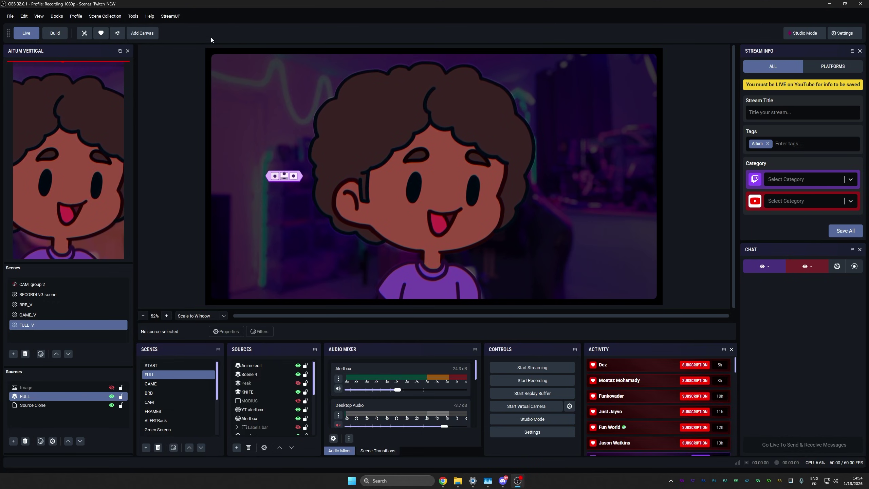
- In Aitum Stream Suite's Output settings, add a new stream output with TikTok as the platform
click(85, 34)
click(290, 193)
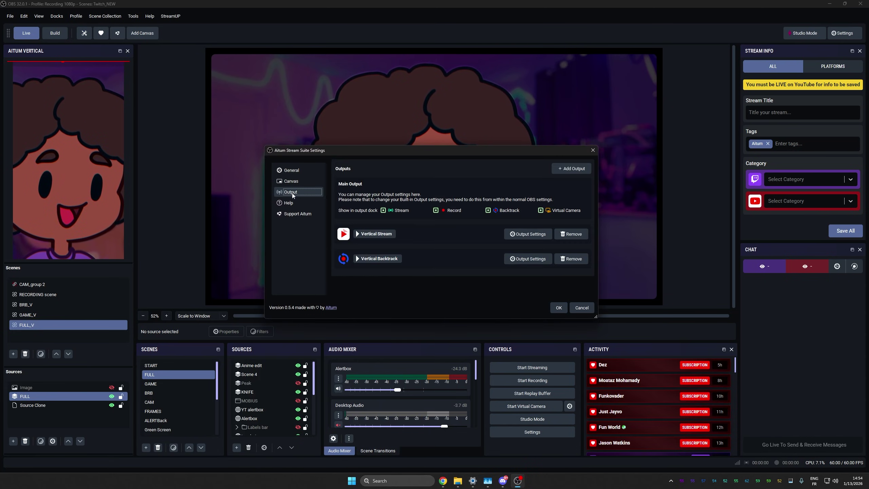
click(570, 170)
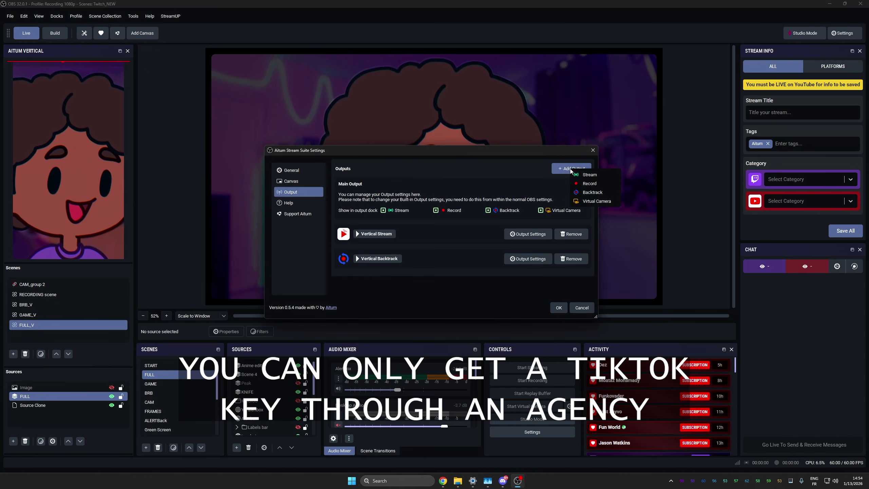
click(589, 175)
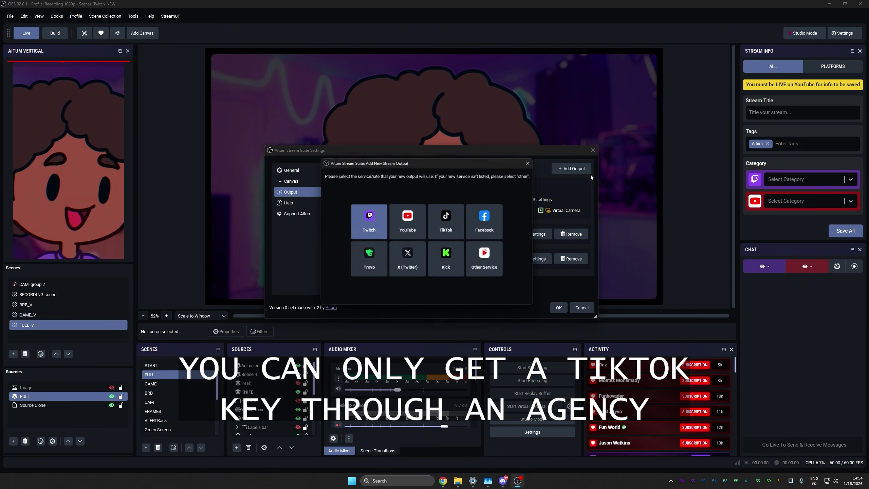
click(449, 223)
- Look up TikTok's server details on its help page, then return to OBS
click(437, 210)
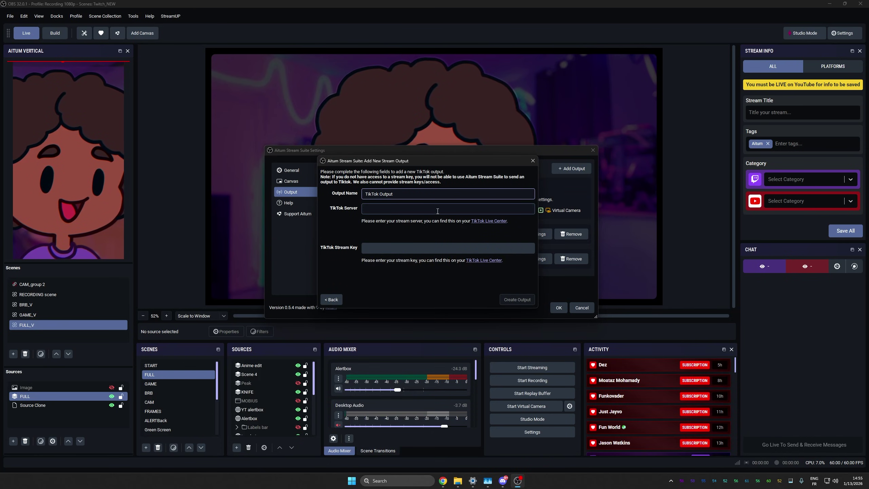
click(489, 221)
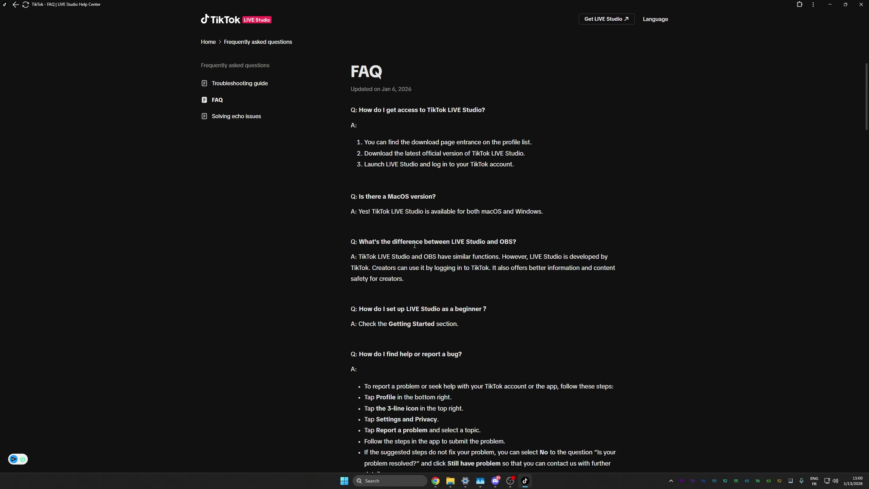
scroll(414, 246, down, 2)
scroll(346, 220, up, 2)
key(alt+Tab)
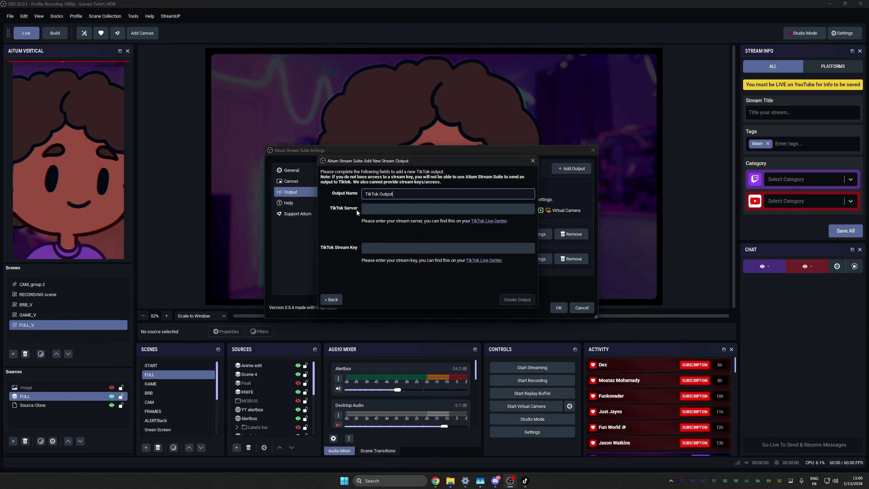
- Back out of the TikTok output form and cancel adding another stream output
click(532, 160)
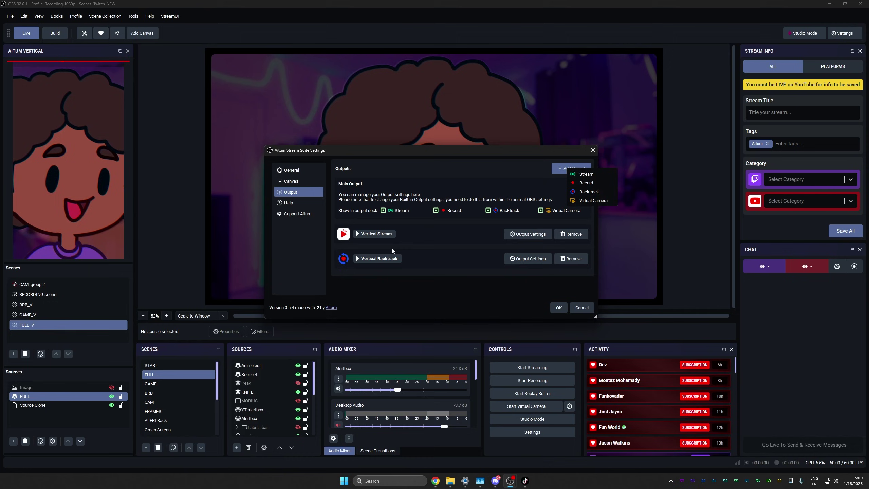
click(586, 173)
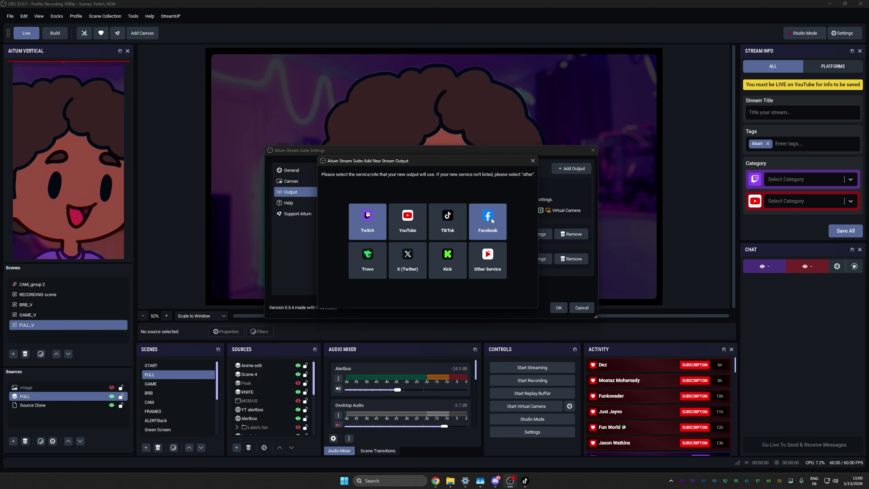
key(Escape)
key(Escape)
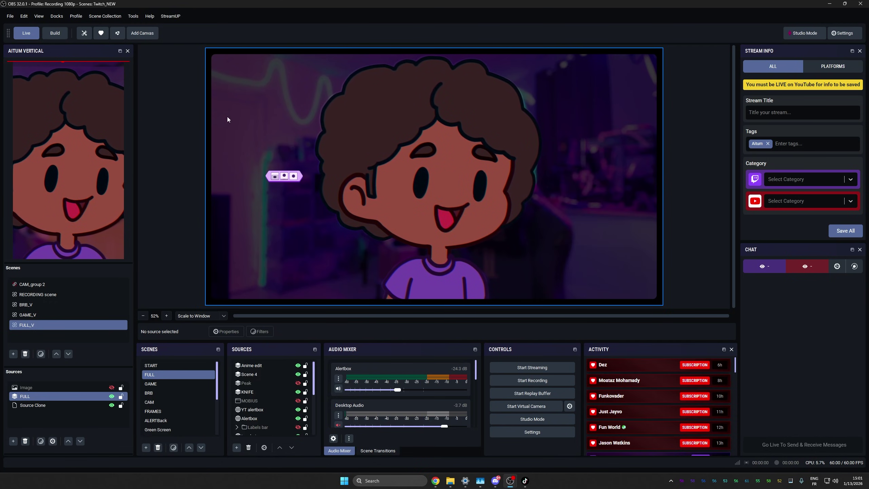
- Show the Outputs dock, widen it over the preview's right side, and start a YouTube output
click(57, 17)
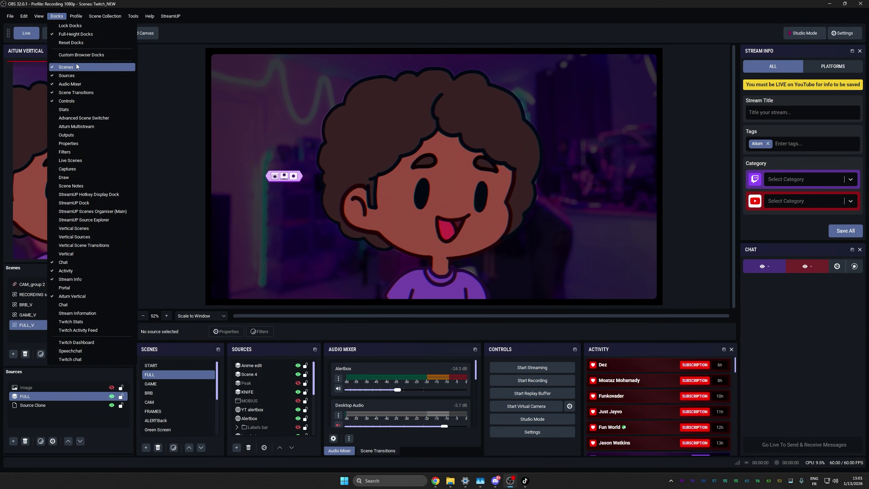
click(73, 136)
drag(506, 137, 618, 136)
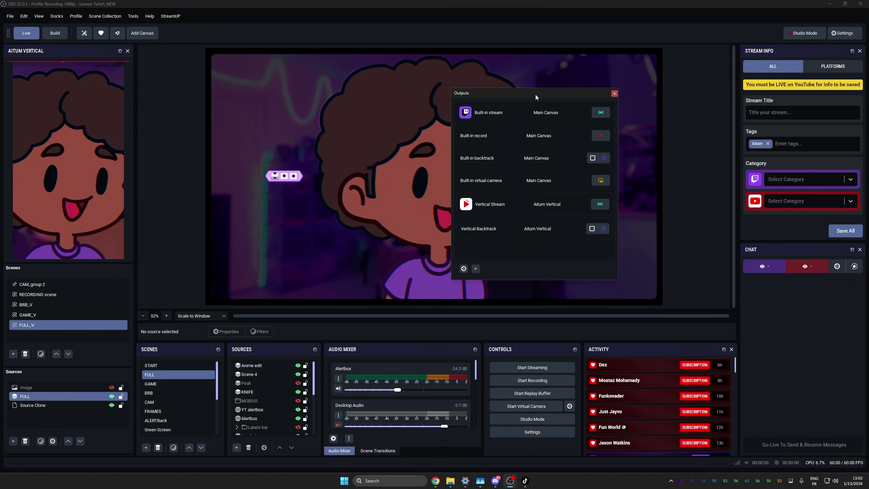
drag(535, 95, 621, 110)
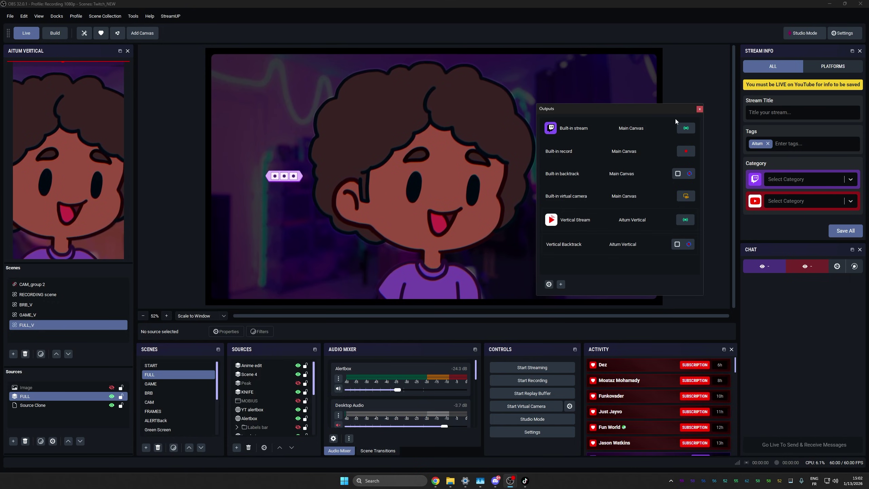
drag(615, 108, 619, 103)
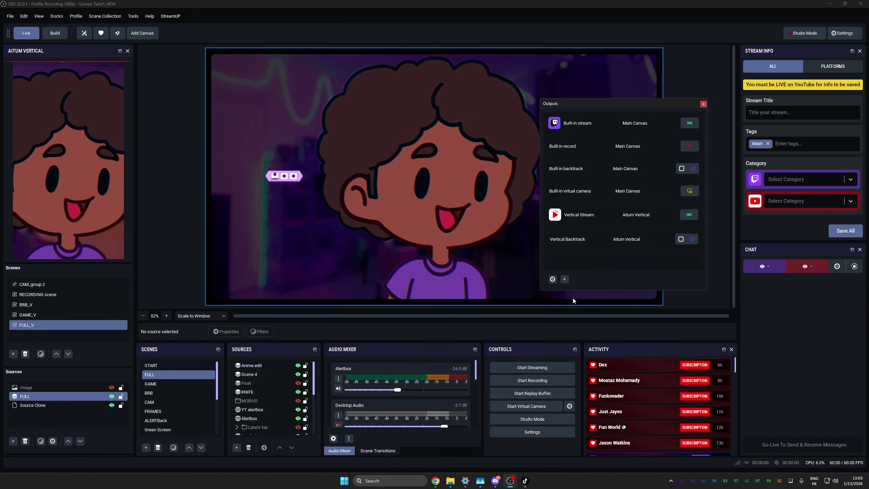
click(565, 279)
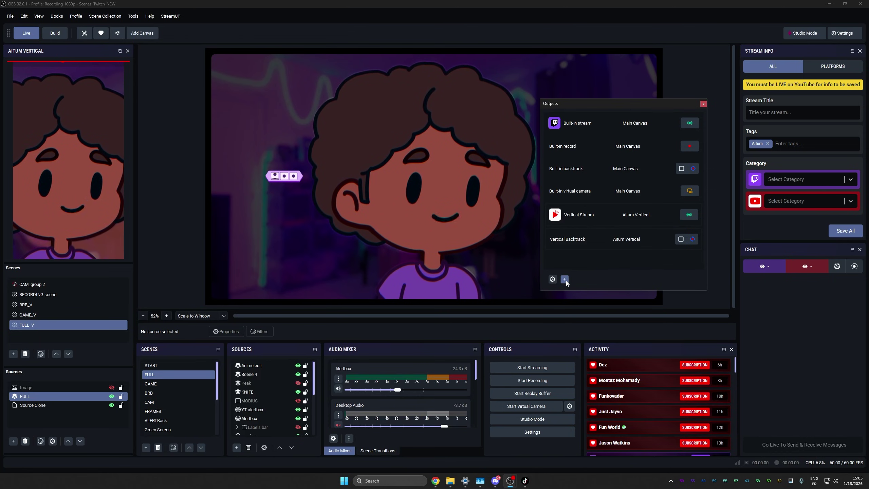
click(408, 226)
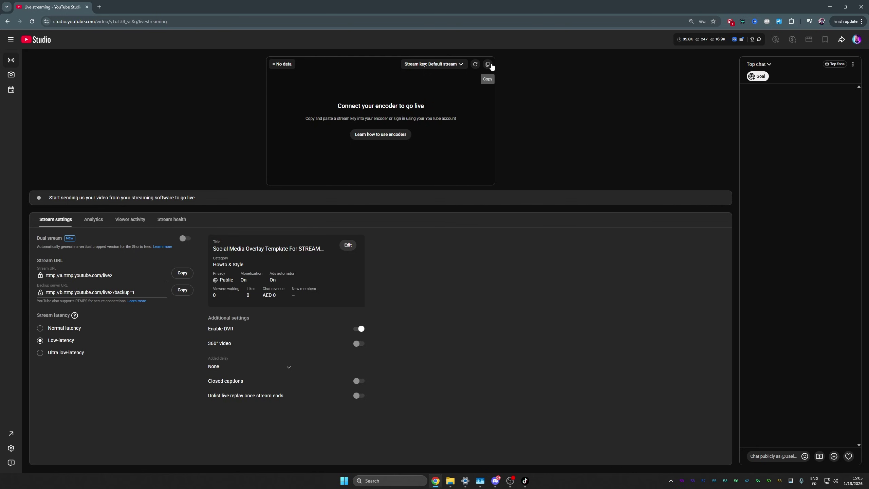
- Paste the YouTube stream key and create the YouTube Output, saving its settings
click(510, 480)
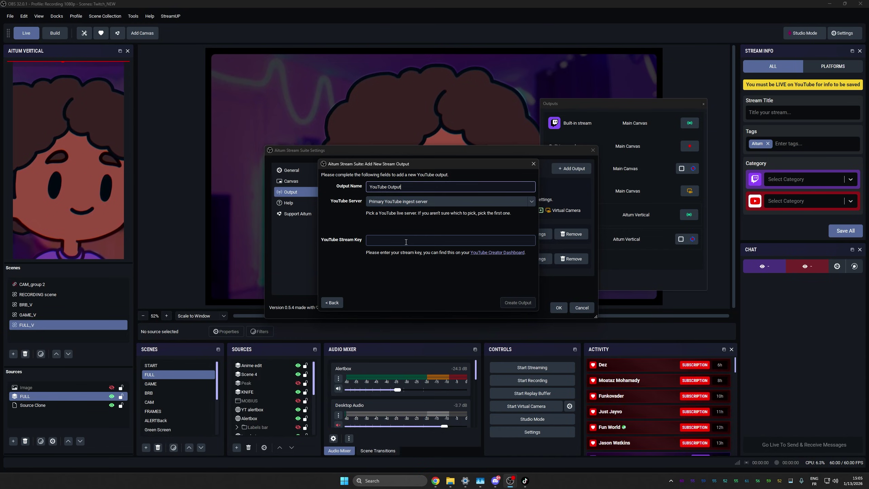
right_click(405, 242)
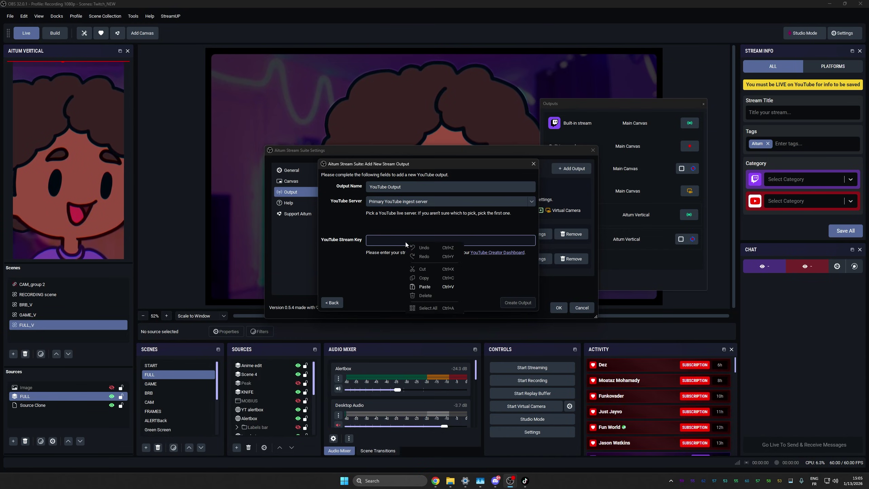
click(513, 303)
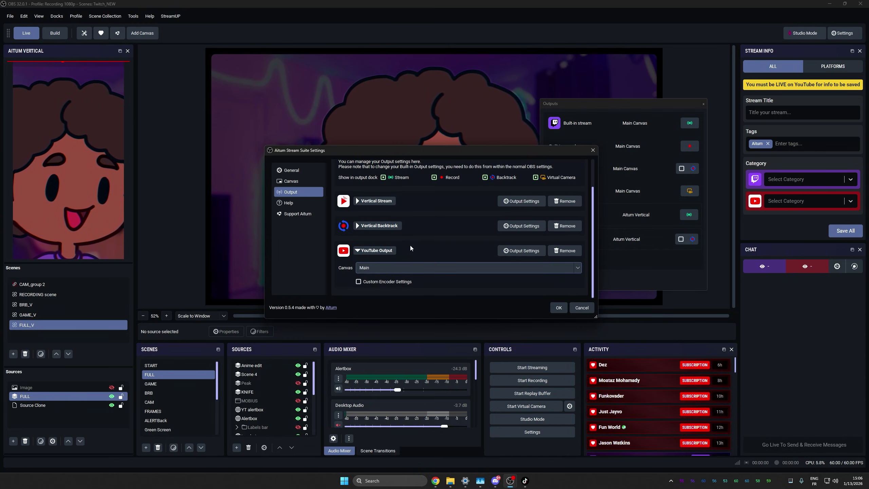
click(552, 308)
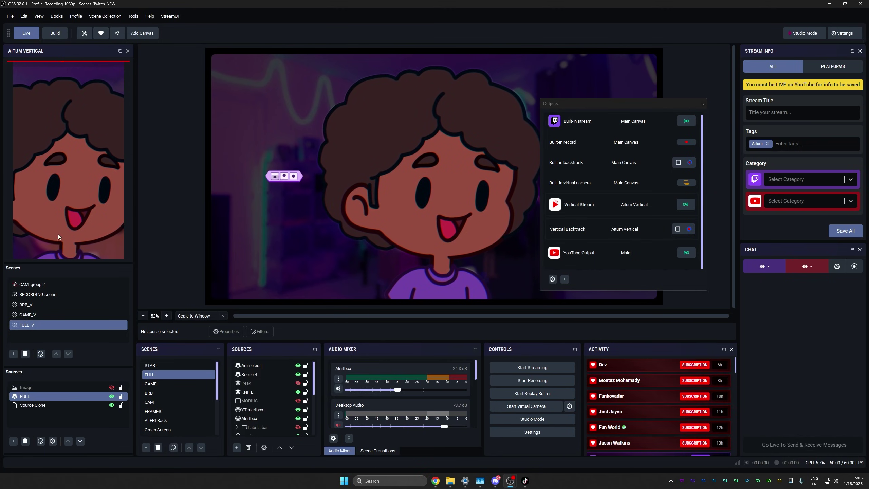
- Preview the GAME_V, BRB_V and FULL_V vertical scenes, return to GAME_V, and close the vertical preview
click(35, 314)
click(31, 303)
click(31, 323)
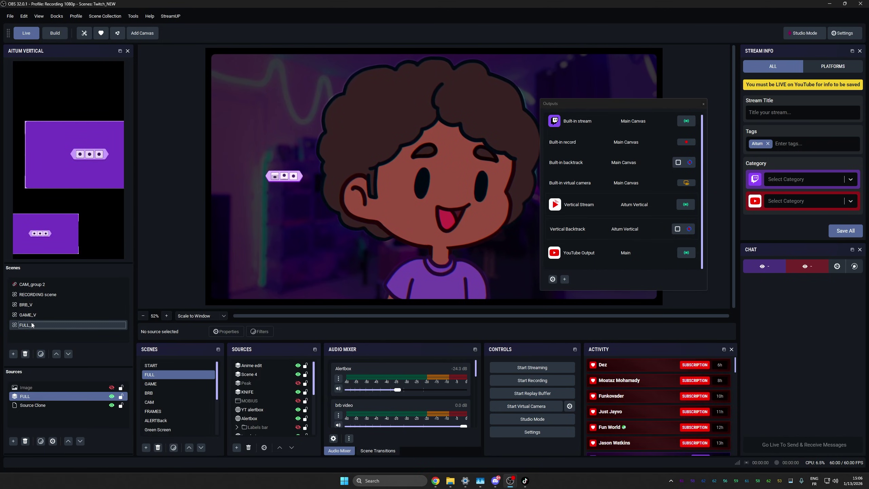
click(40, 311)
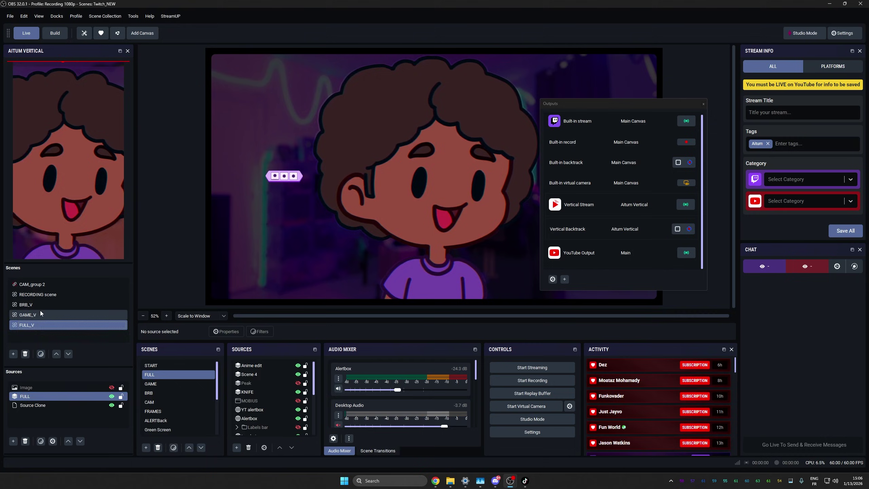
click(127, 50)
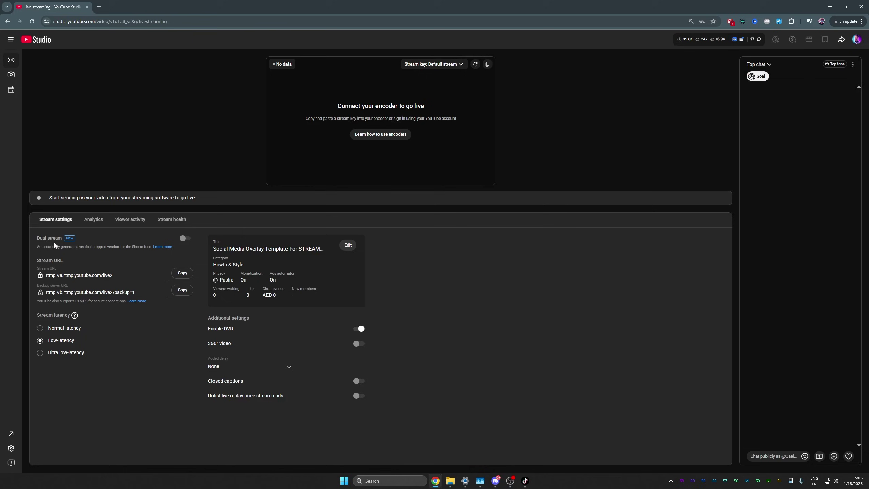
- Switch on the Dual stream toggle under Stream settings in YouTube Studio
click(185, 239)
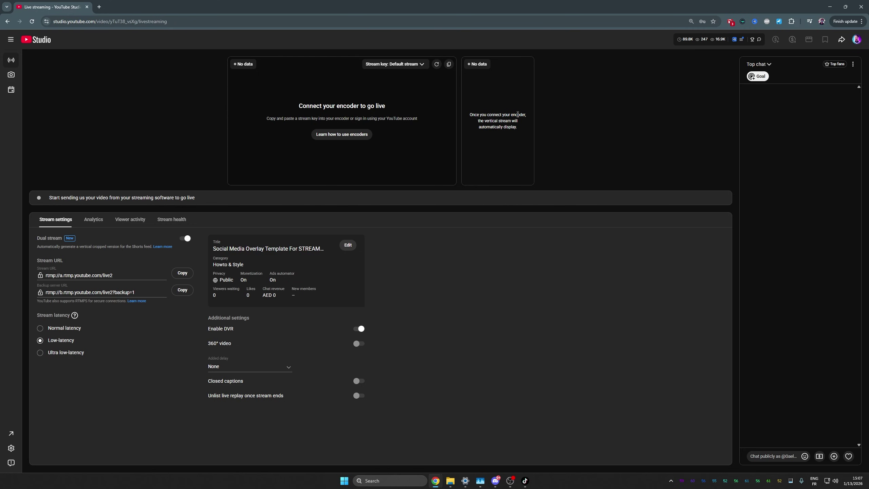
- Back in OBS, remove the Vertical Backtrack output in the Aitum output settings and save
key(alt+Tab)
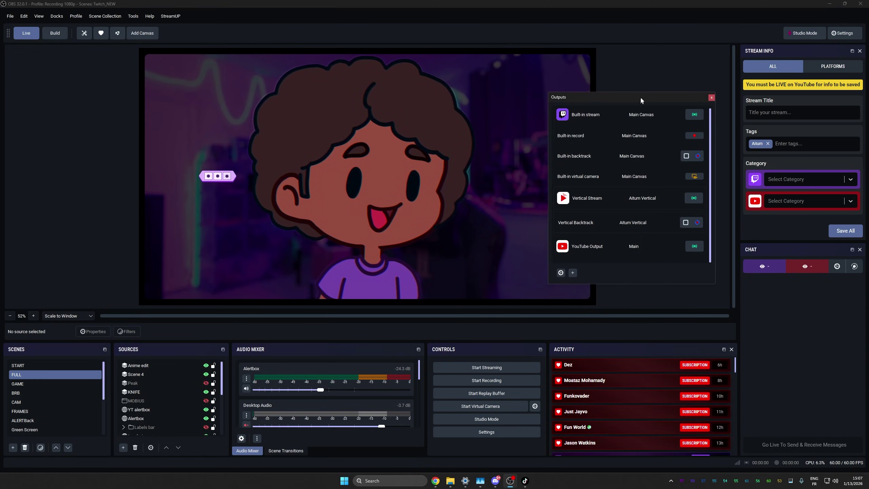
drag(640, 100, 650, 87)
click(569, 260)
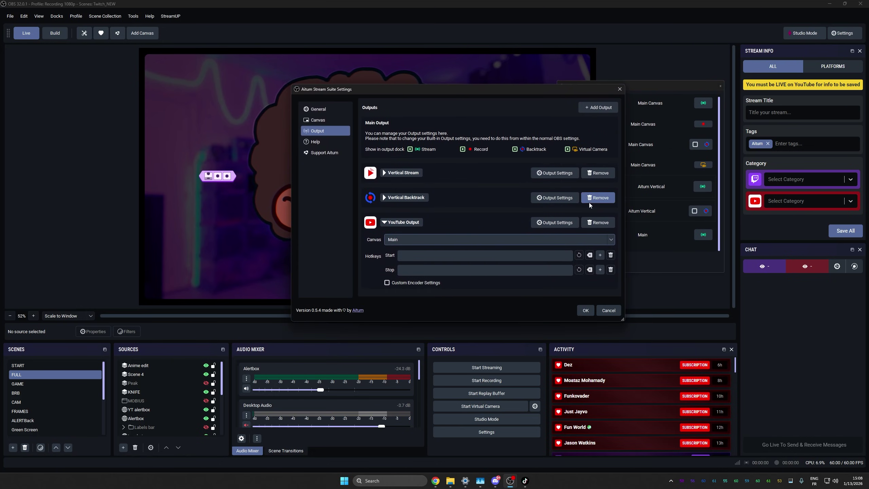
click(592, 198)
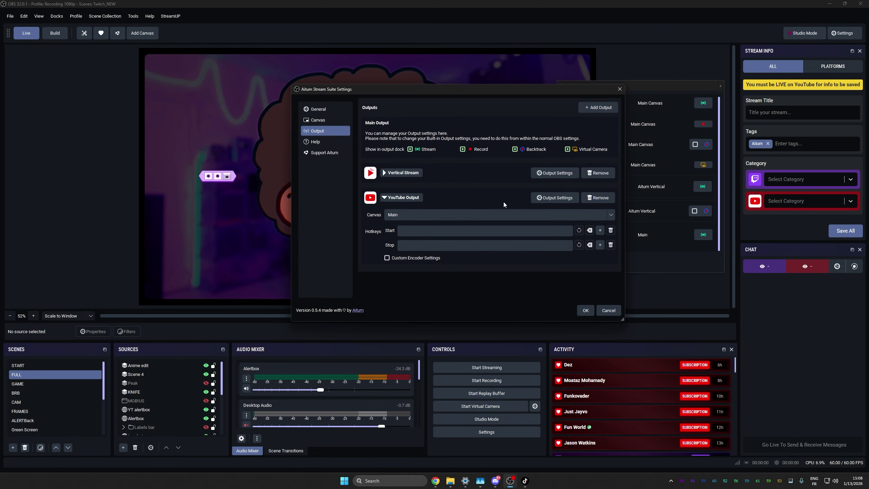
click(385, 197)
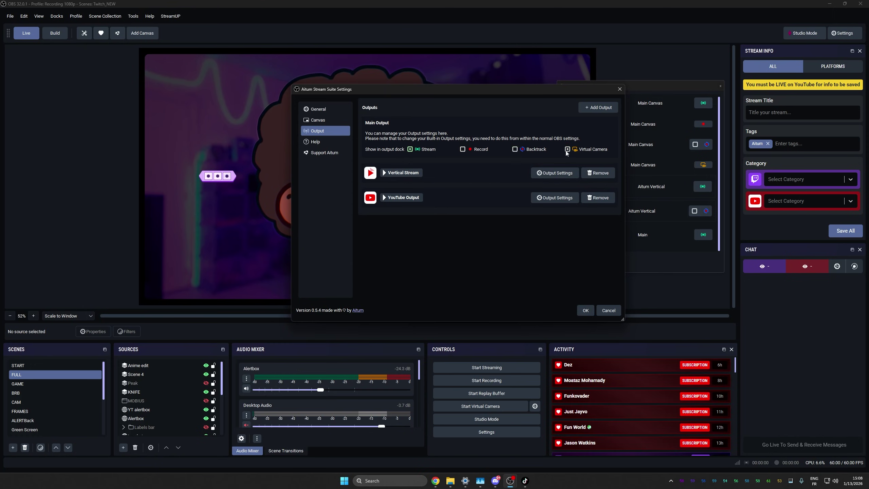
click(585, 310)
- Lower and narrow the Outputs window, then remove Vertical Stream from the Aitum outputs
drag(635, 85, 636, 122)
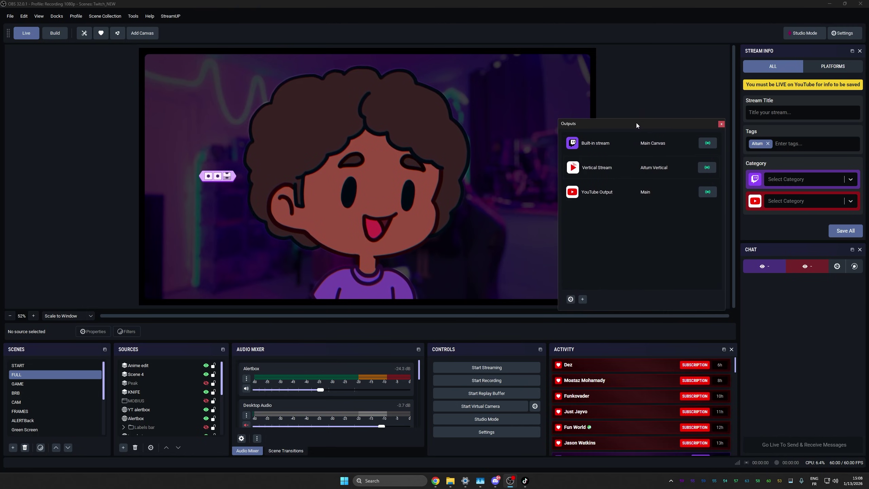
drag(559, 227, 588, 212)
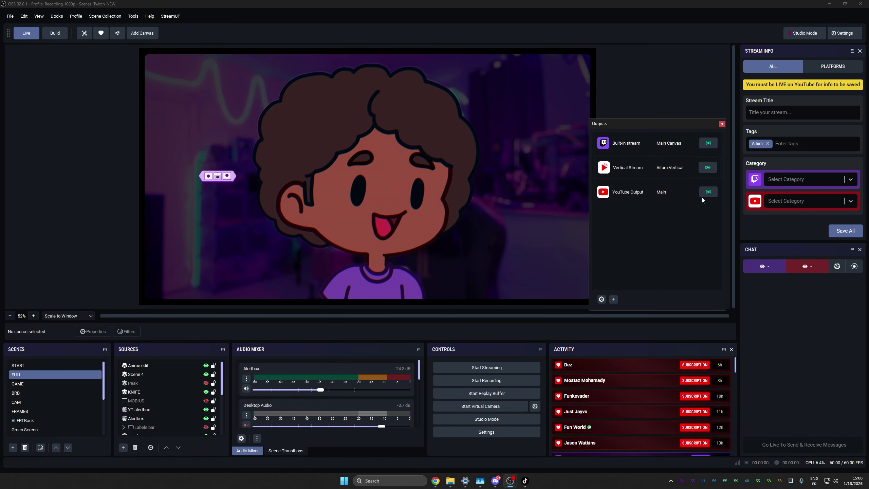
click(602, 299)
click(585, 310)
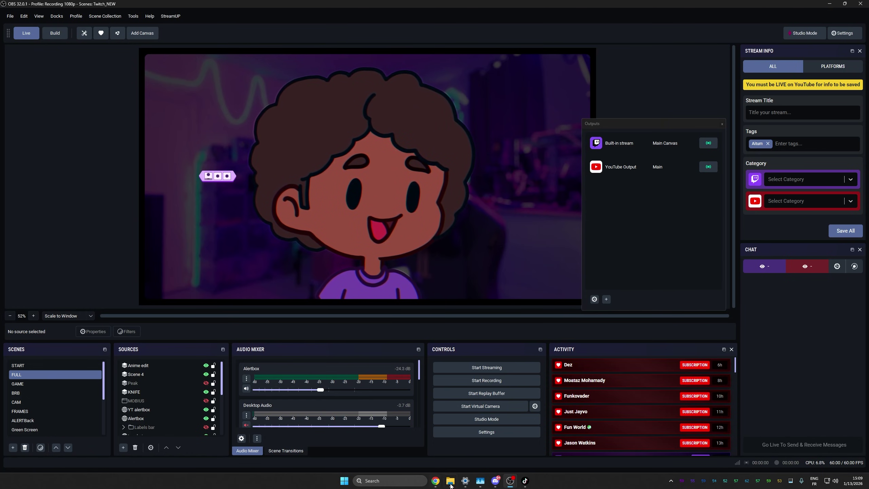
click(292, 153)
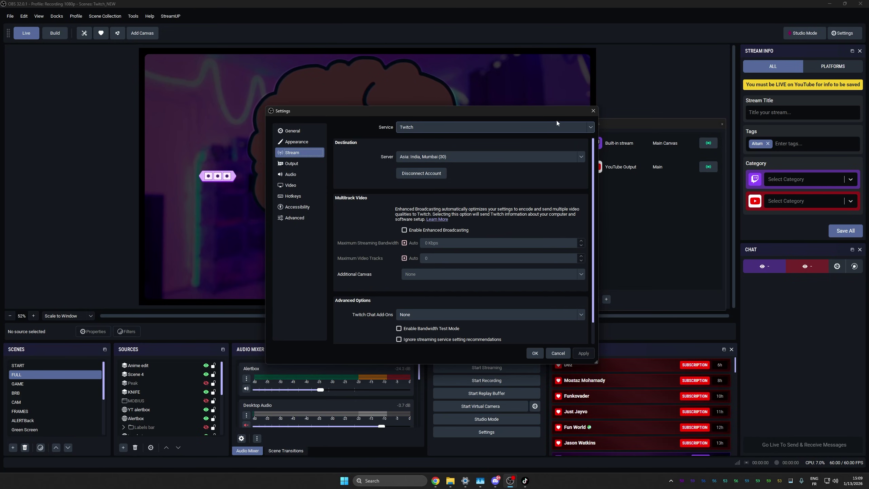
- Check that the stream service is Twitch in Stream settings, then cancel without saving
drag(559, 113, 481, 110)
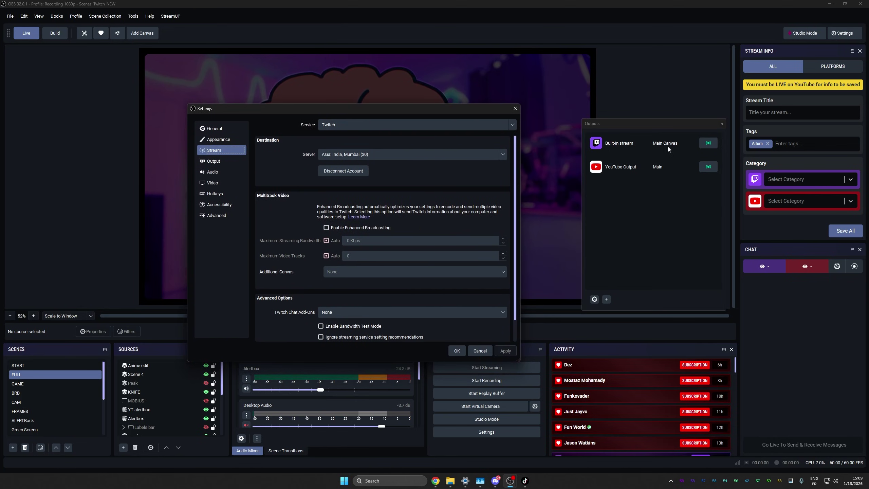
click(512, 125)
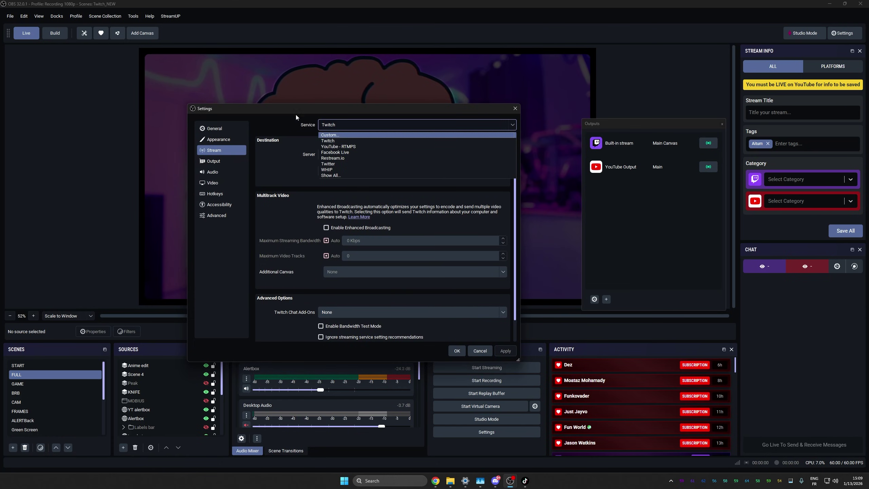
click(410, 140)
click(483, 350)
- Open the new Stream output picker from the Outputs + menu, then dismiss it
click(606, 299)
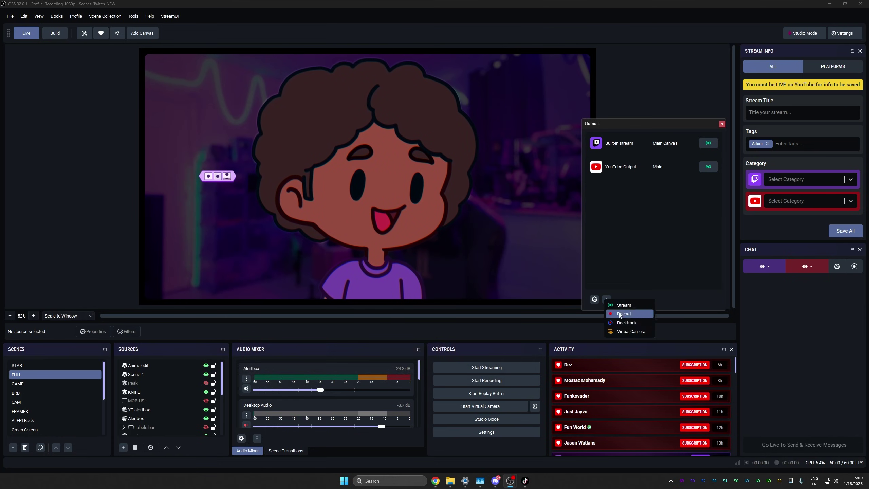
click(632, 304)
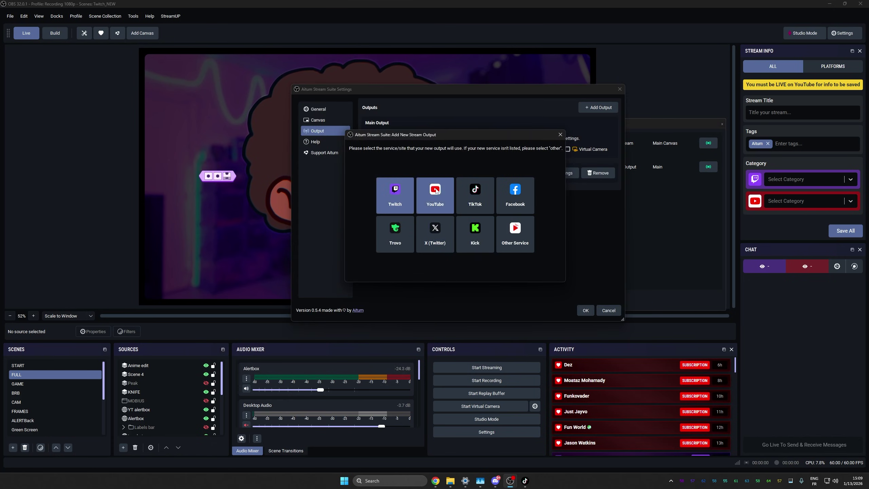
key(Escape)
key(Escape)
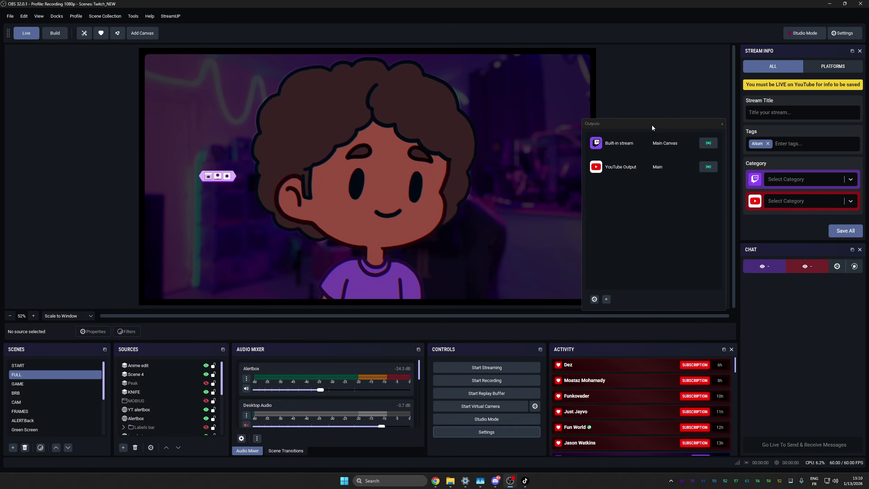
- Dock Outputs as a tab beside Controls at the bottom, ending on the Controls tab
drag(644, 127, 518, 353)
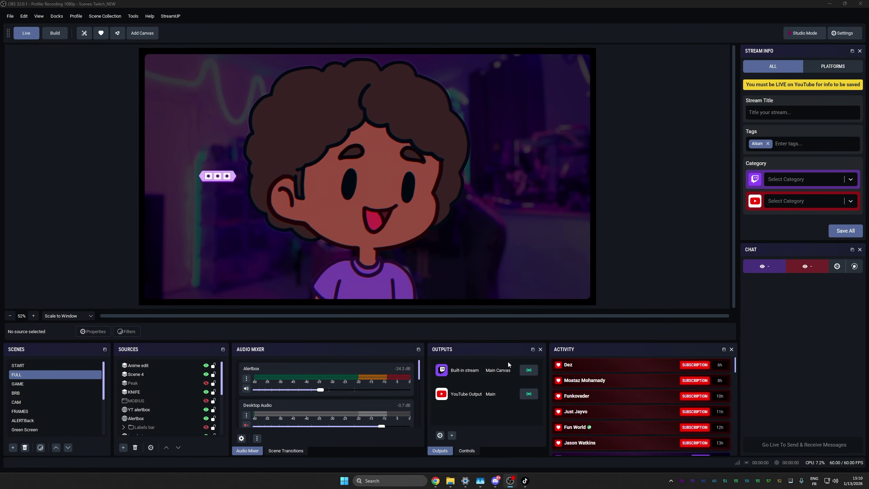
click(467, 451)
click(439, 451)
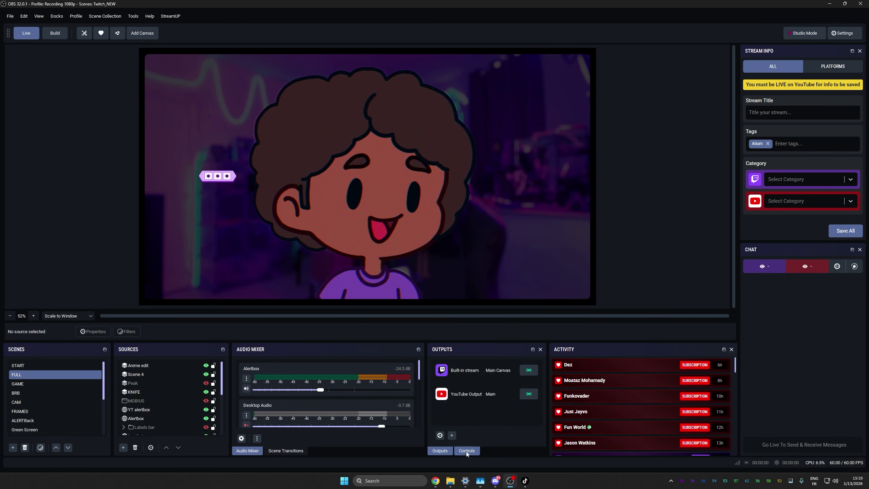
click(459, 451)
click(445, 451)
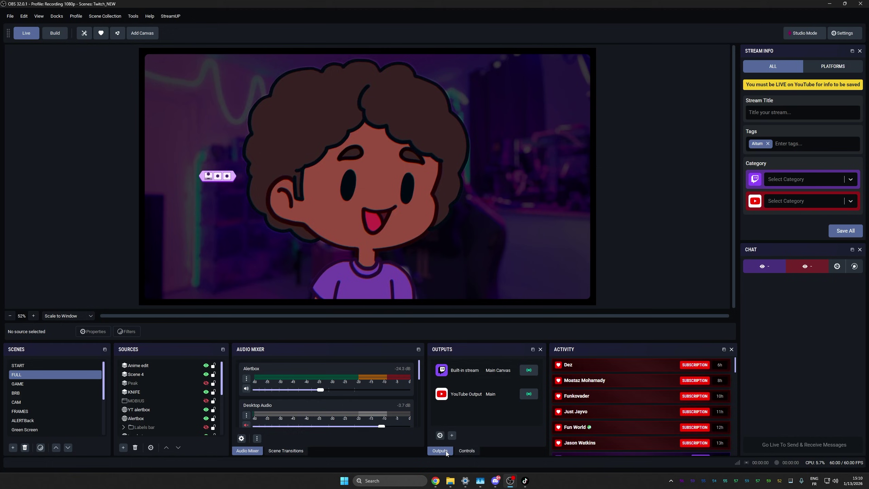
click(466, 452)
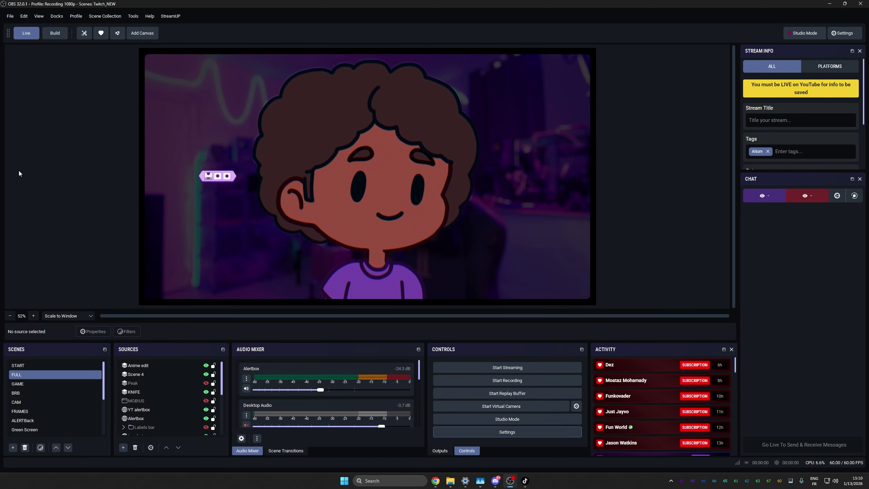
- Dock Chat along the left edge, widen that column, and move Activity beneath Stream Info
drag(812, 181, 12, 175)
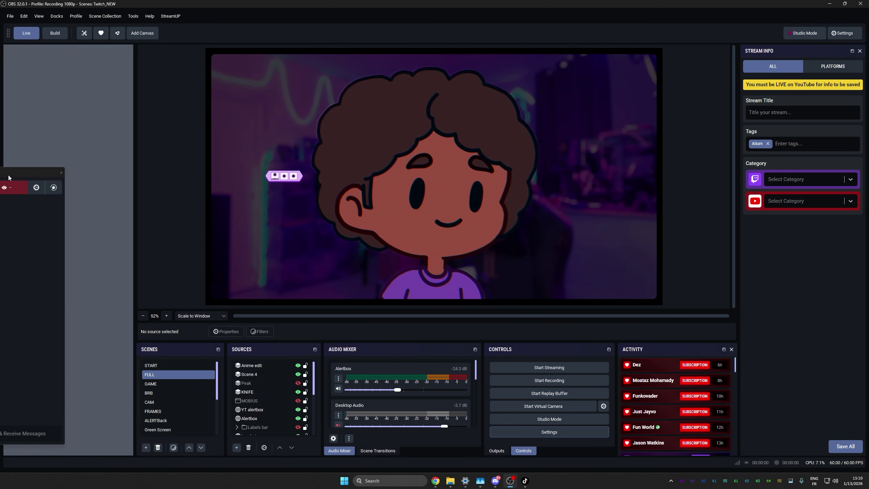
drag(135, 141, 200, 142)
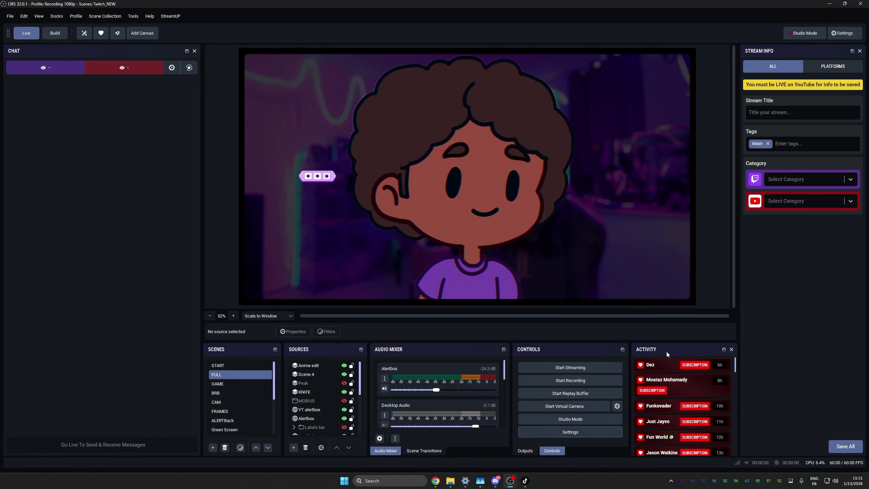
drag(666, 352, 783, 257)
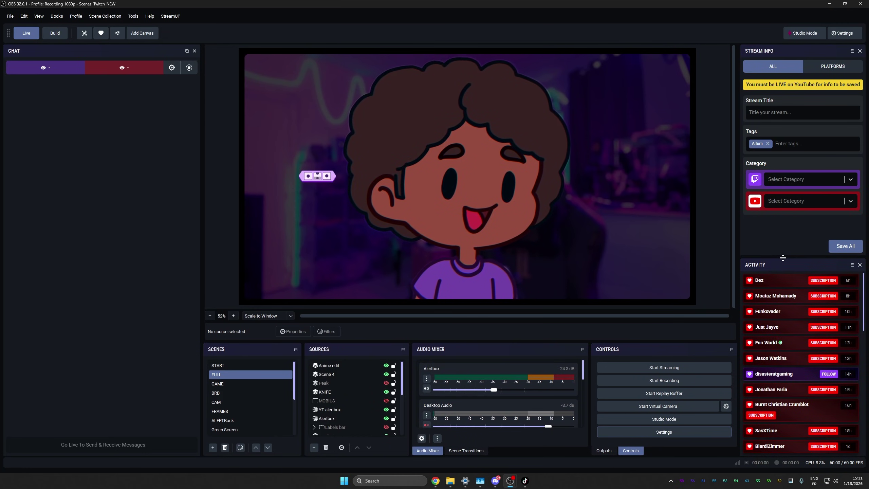